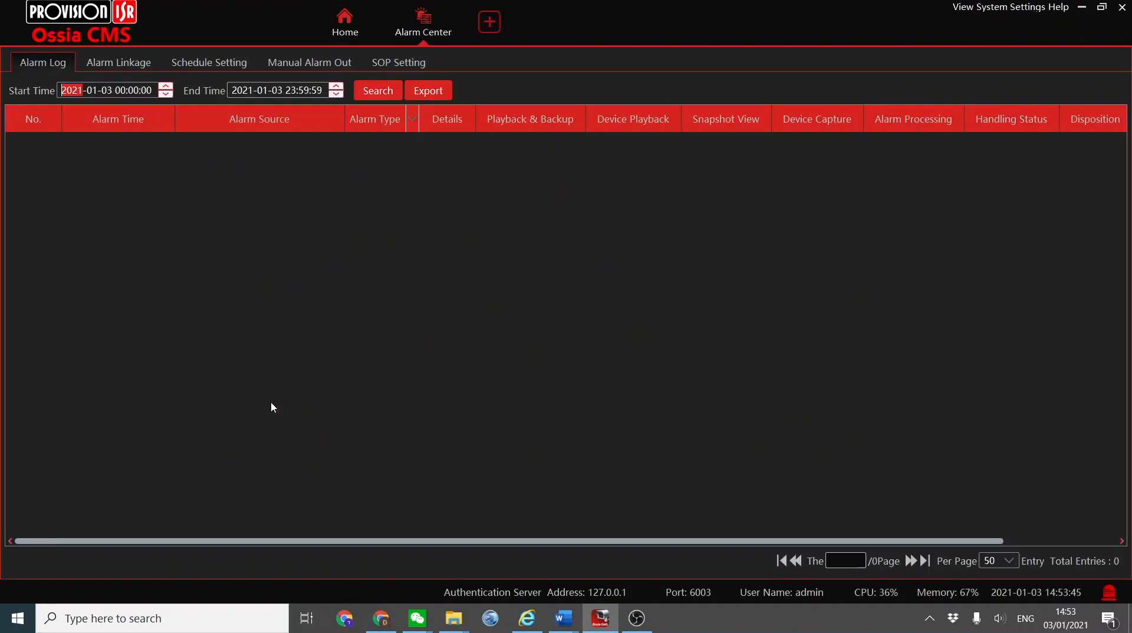
Open the alarm linkage settings and look through the channels of the NVR area for motion detection.
click(138, 66)
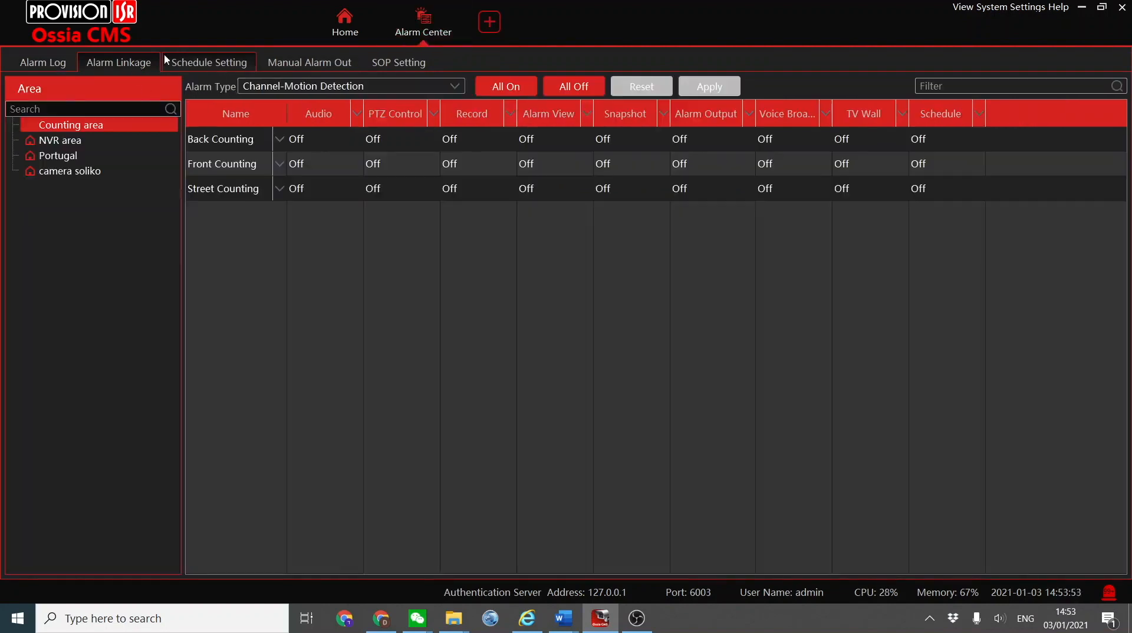
click(76, 140)
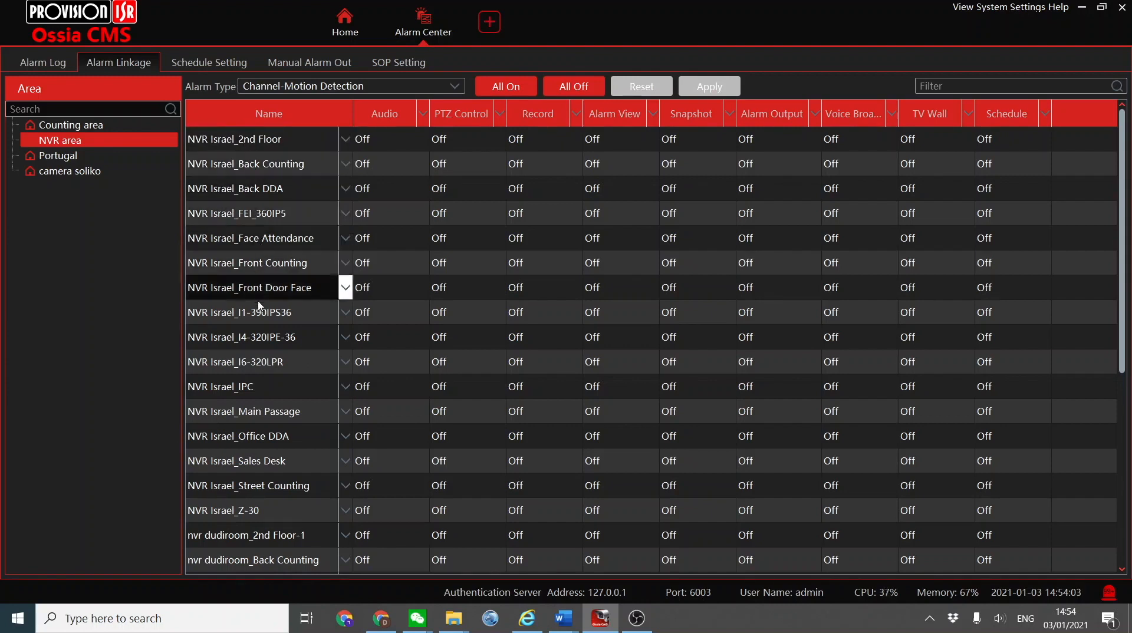
scroll(262, 339, down, 5)
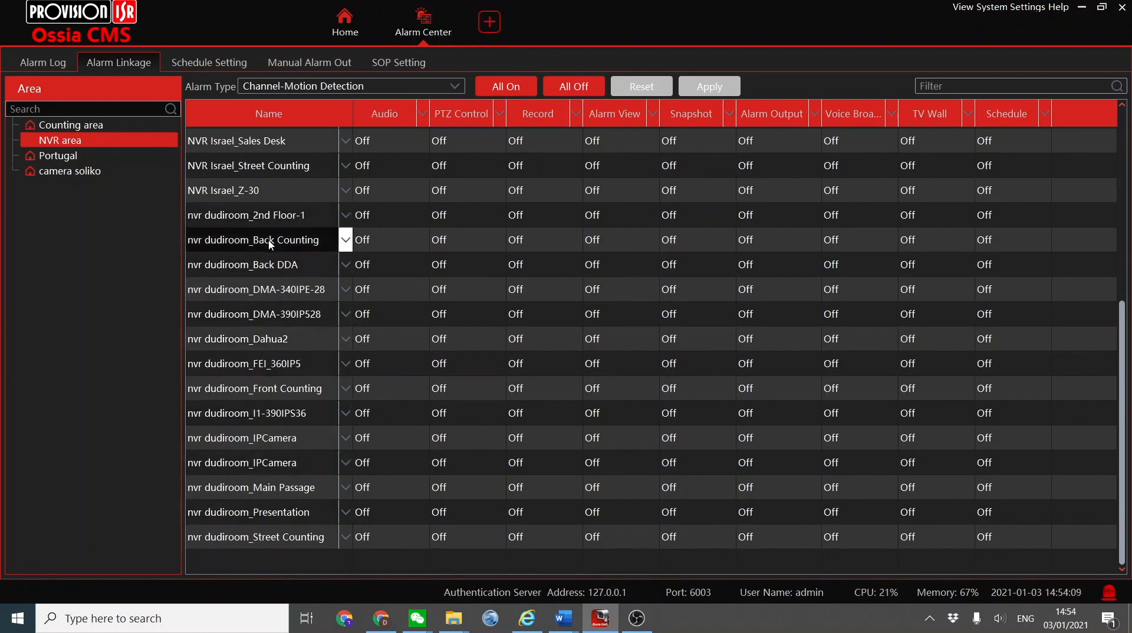
scroll(271, 244, up, 5)
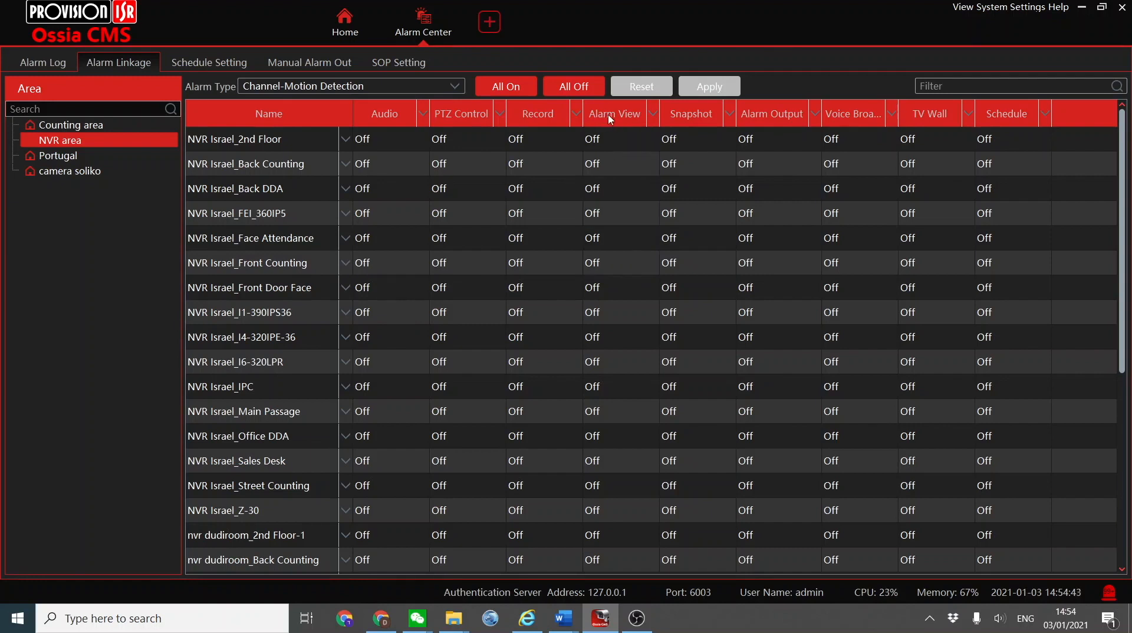
Enable alarm view linkage for all NVR area channels, selecting NVR Israel FEI_360IP5, Face Attendance, Street Counting and two nvr dudiroom channels.
click(654, 114)
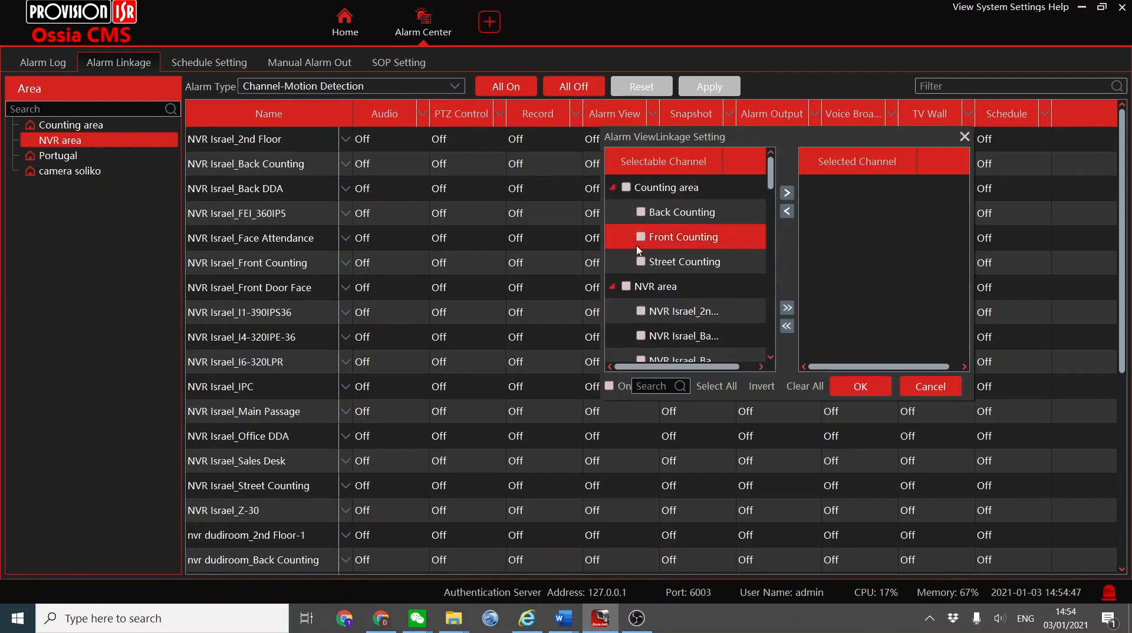
scroll(643, 259, down, 2)
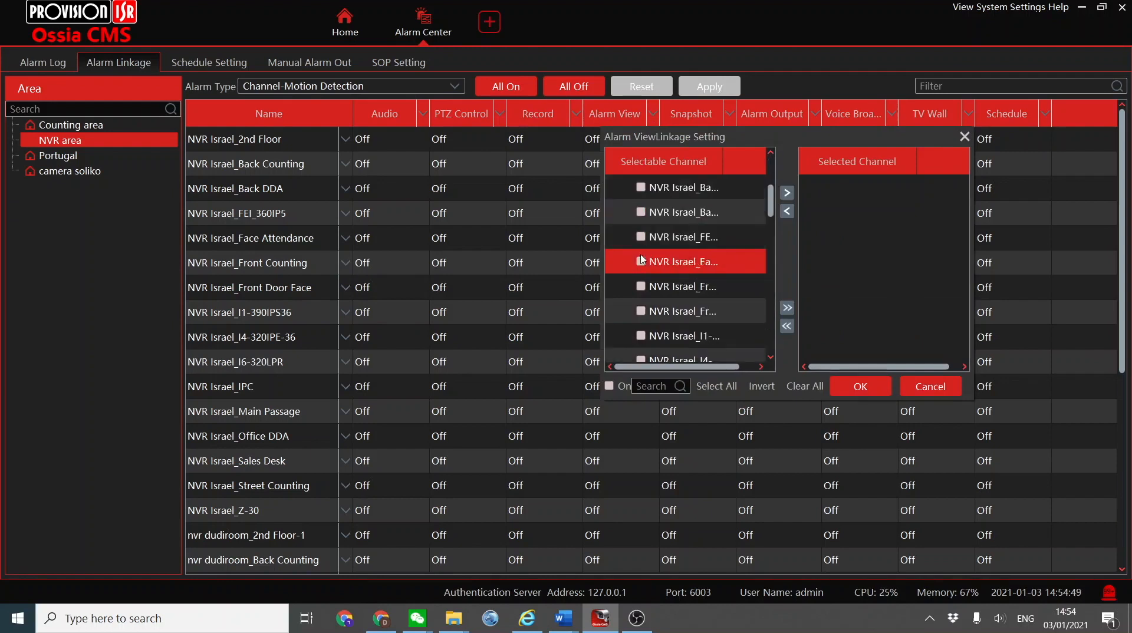
click(641, 267)
scroll(642, 265, down, 3)
scroll(646, 306, down, 2)
click(643, 311)
click(642, 336)
click(610, 386)
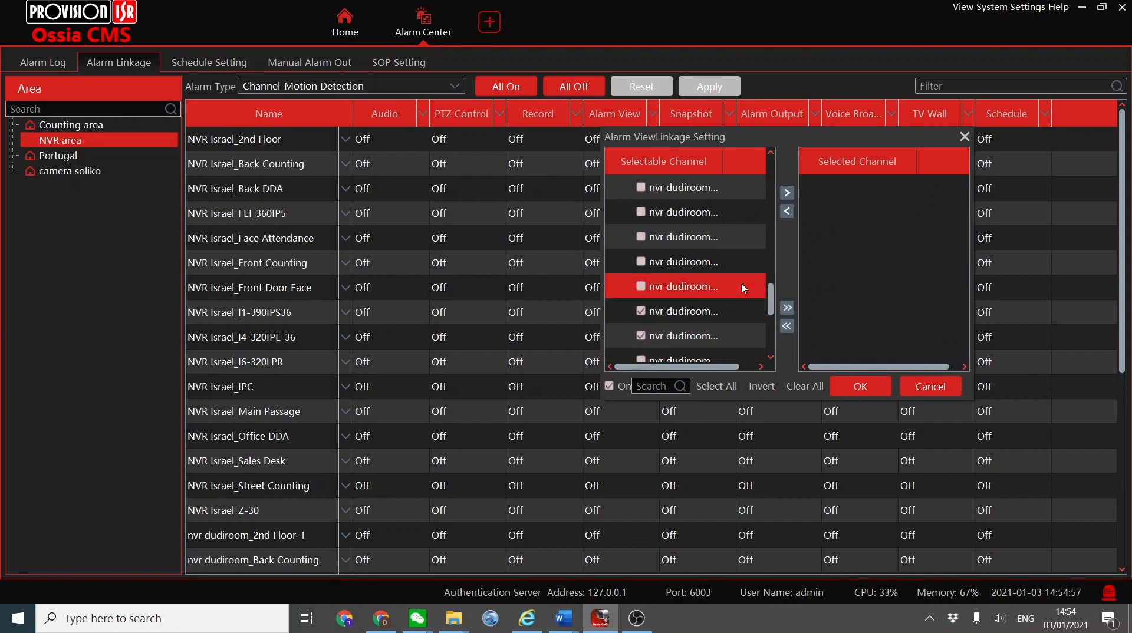
click(787, 193)
Remove the last nvr dudiroom channel from the selected alarm view channels and confirm the linkage.
click(835, 311)
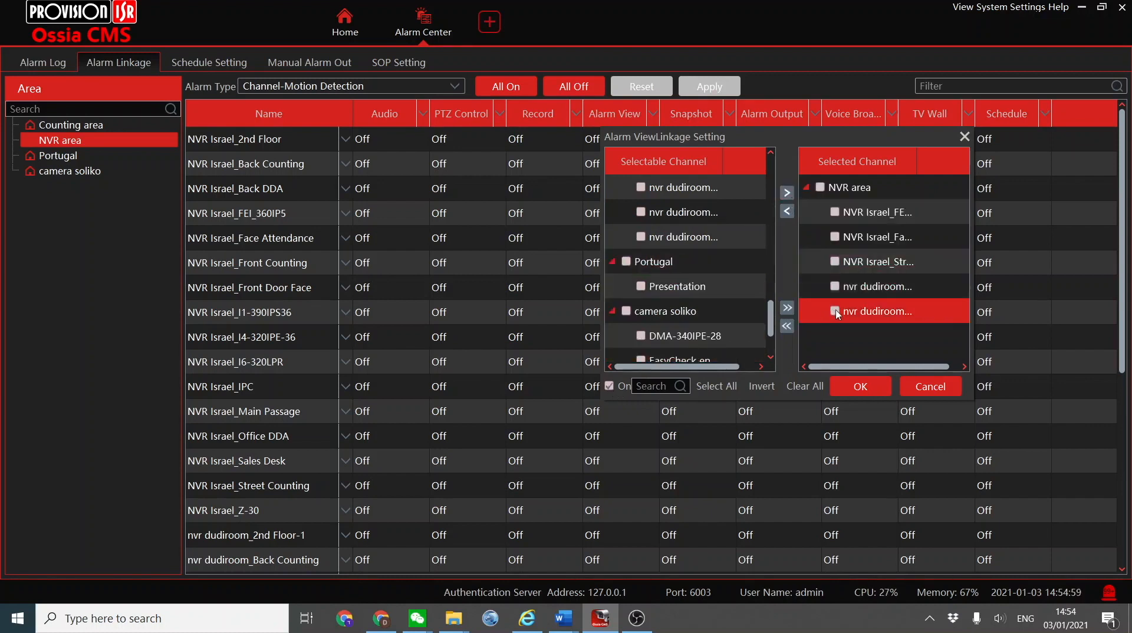
click(788, 211)
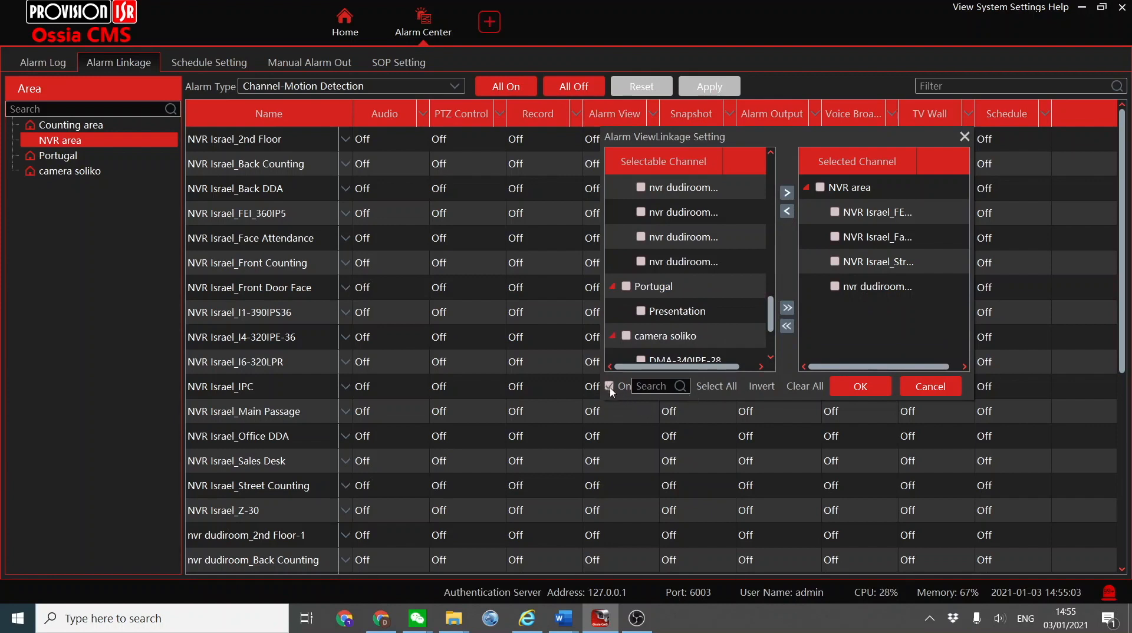
click(852, 389)
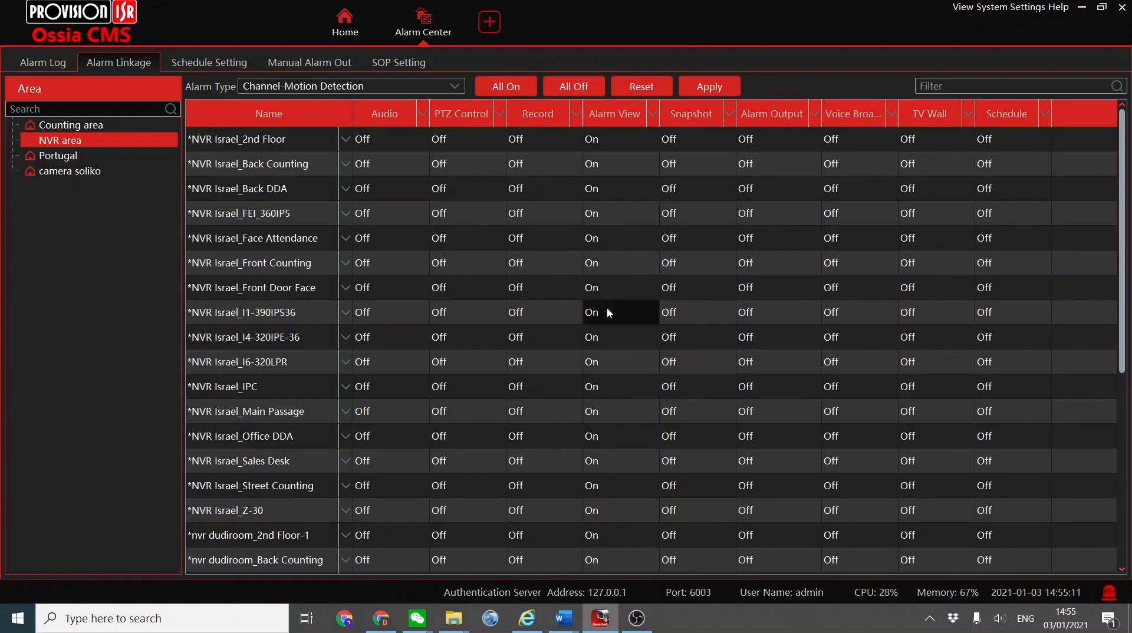
Set the schedule of all NVR area channels to 7*24 and apply the motion detection linkage.
click(1046, 116)
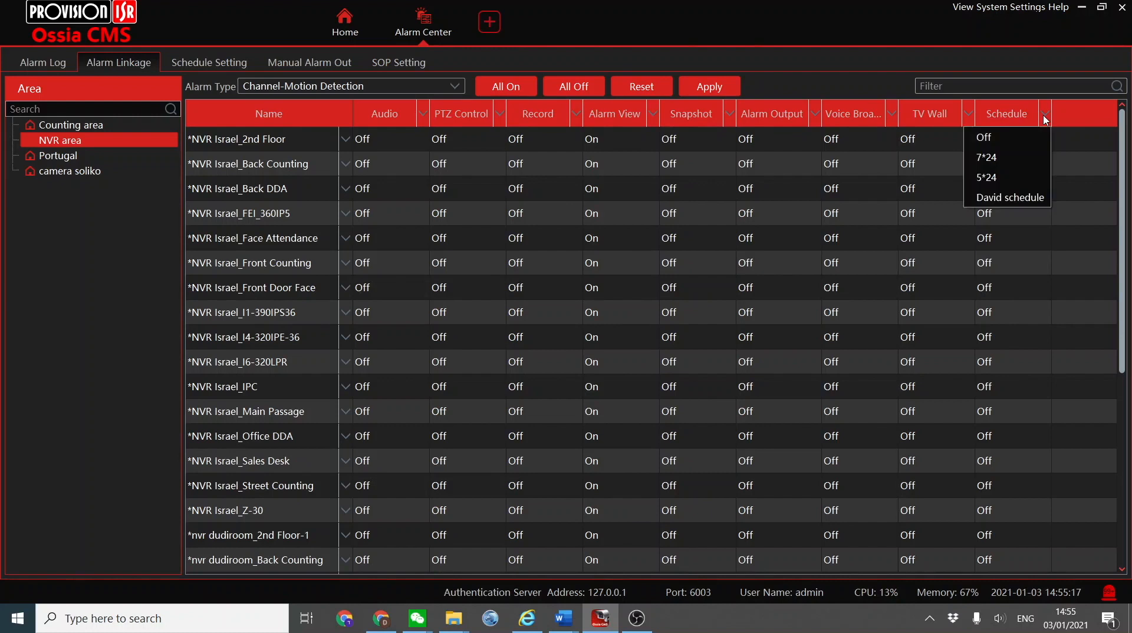
click(1001, 158)
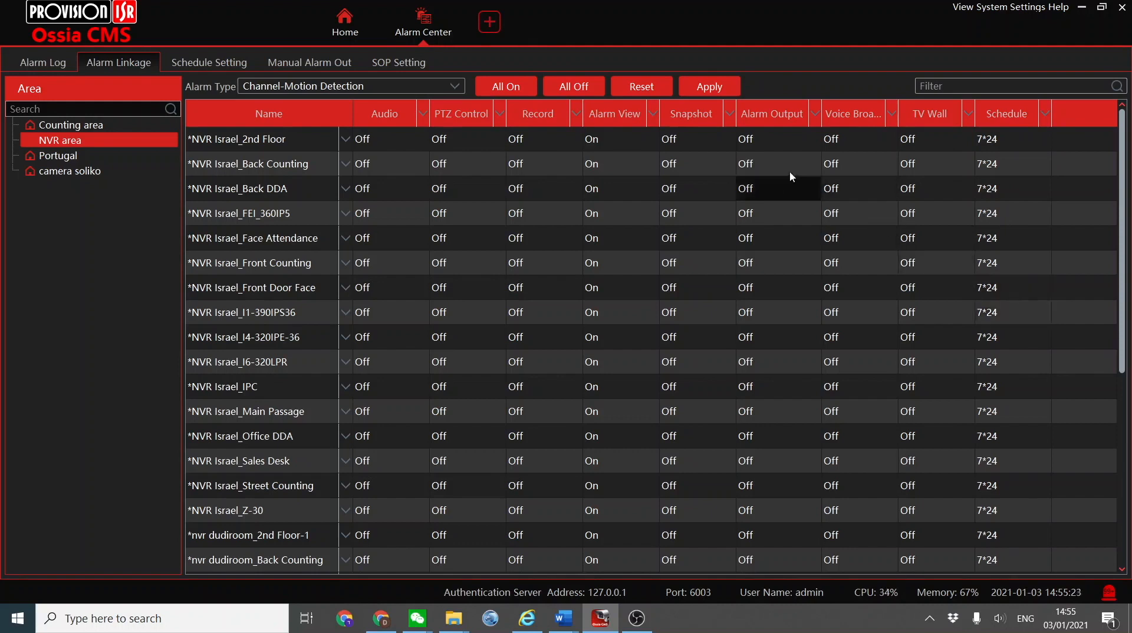
click(704, 90)
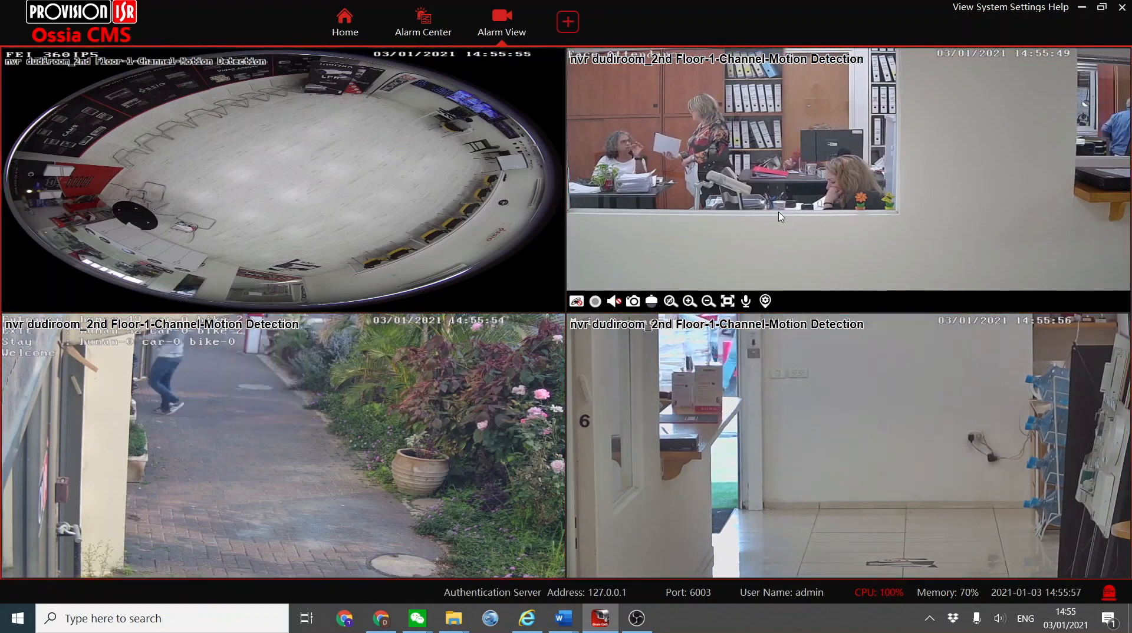
Return to the alarm linkage table, set the schedule of all NVR area channels to Off and decline the save prompt.
click(416, 28)
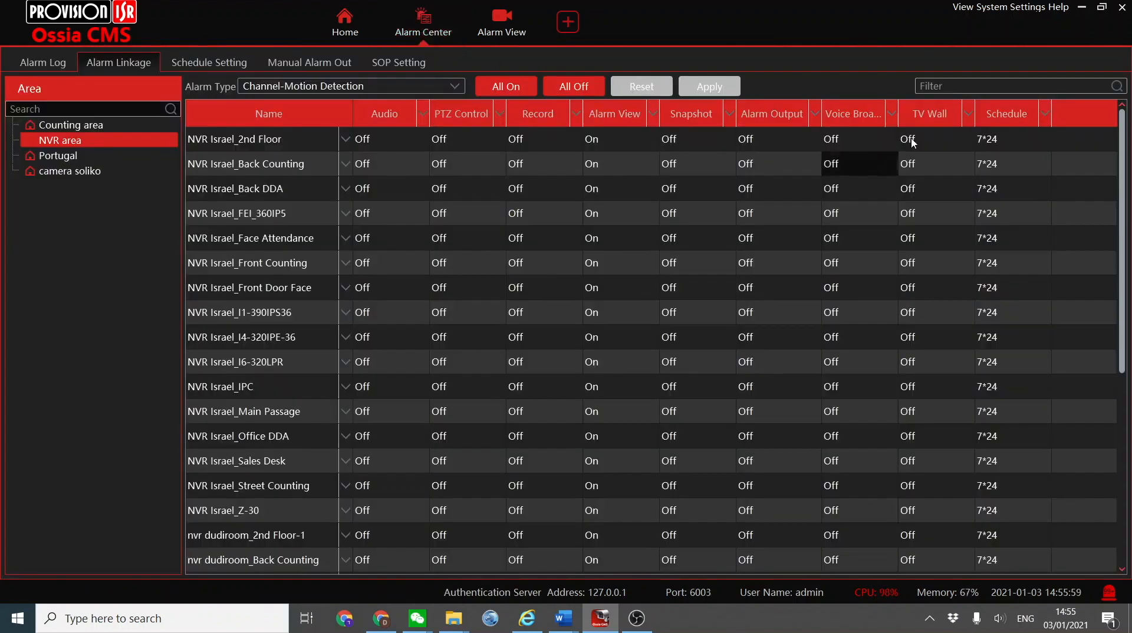
click(1013, 136)
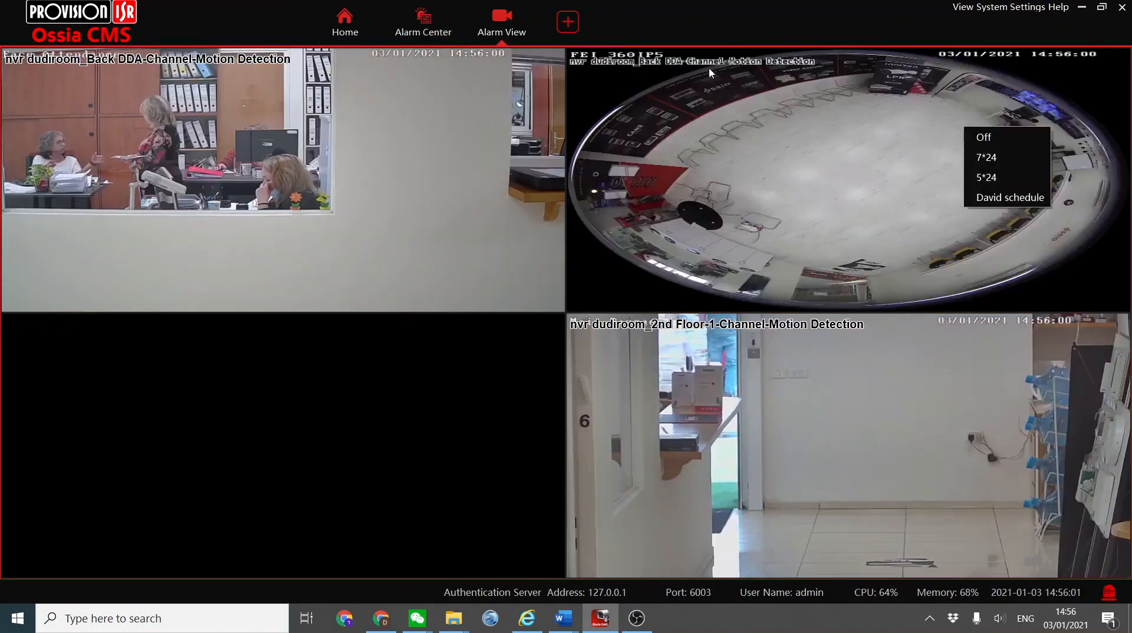
click(1013, 137)
click(436, 43)
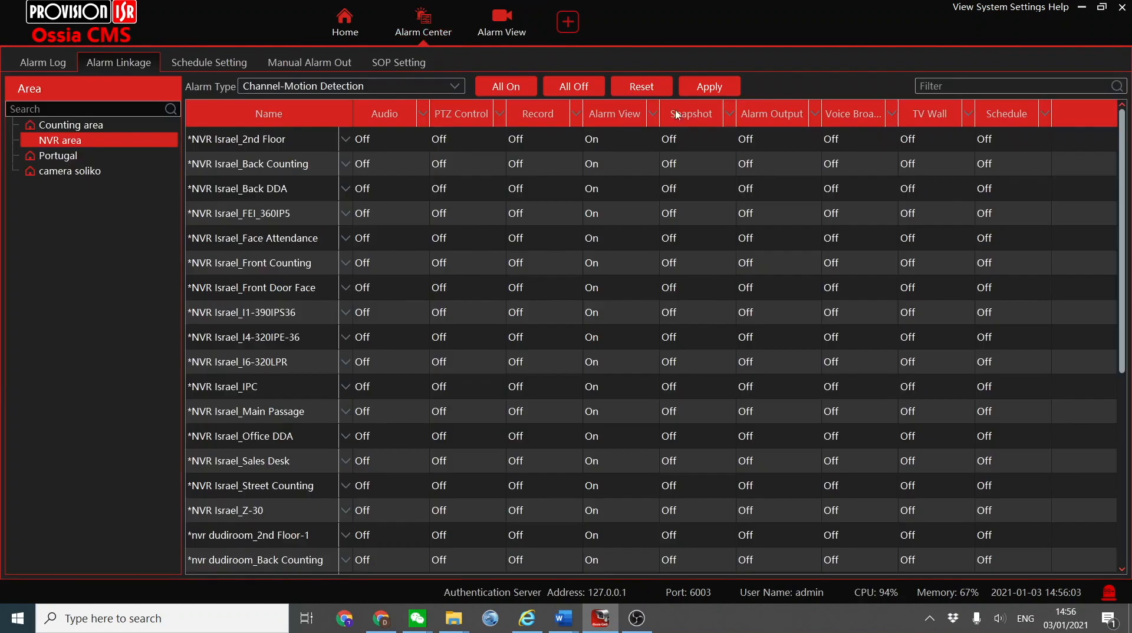
click(661, 332)
click(664, 338)
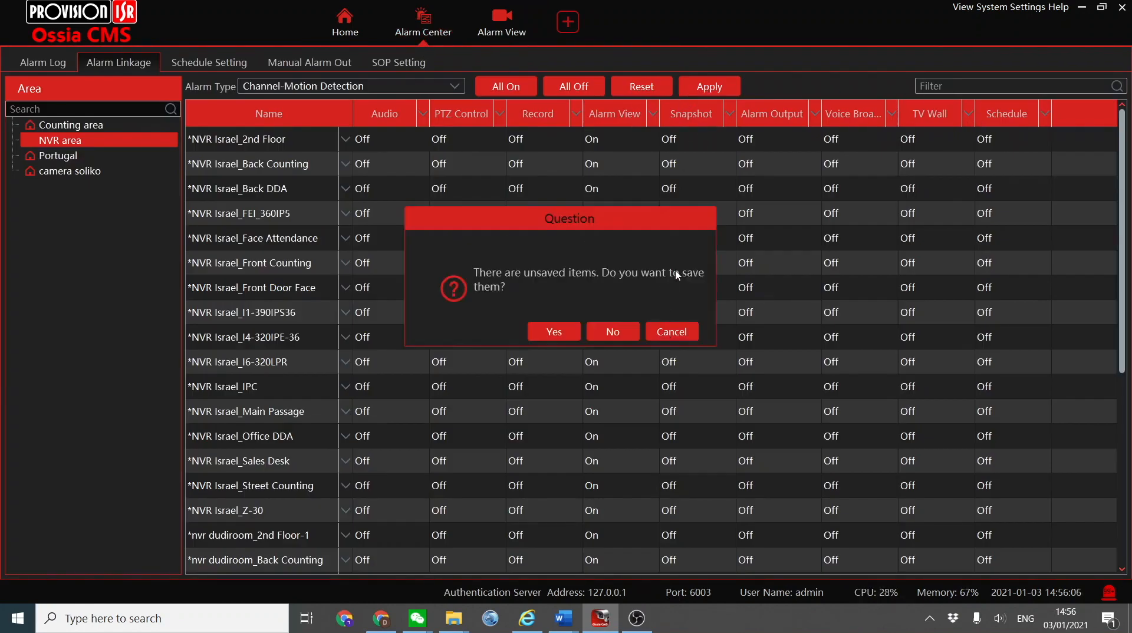
click(613, 334)
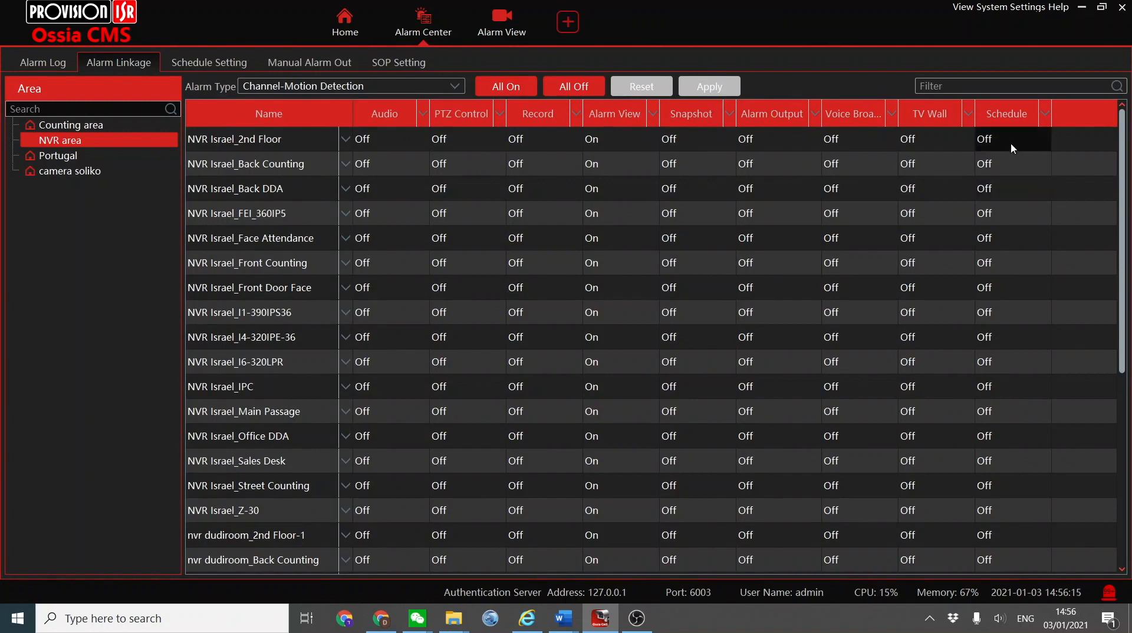
Switch the alarm type of the linkage table to Channel-Face Detection.
click(360, 87)
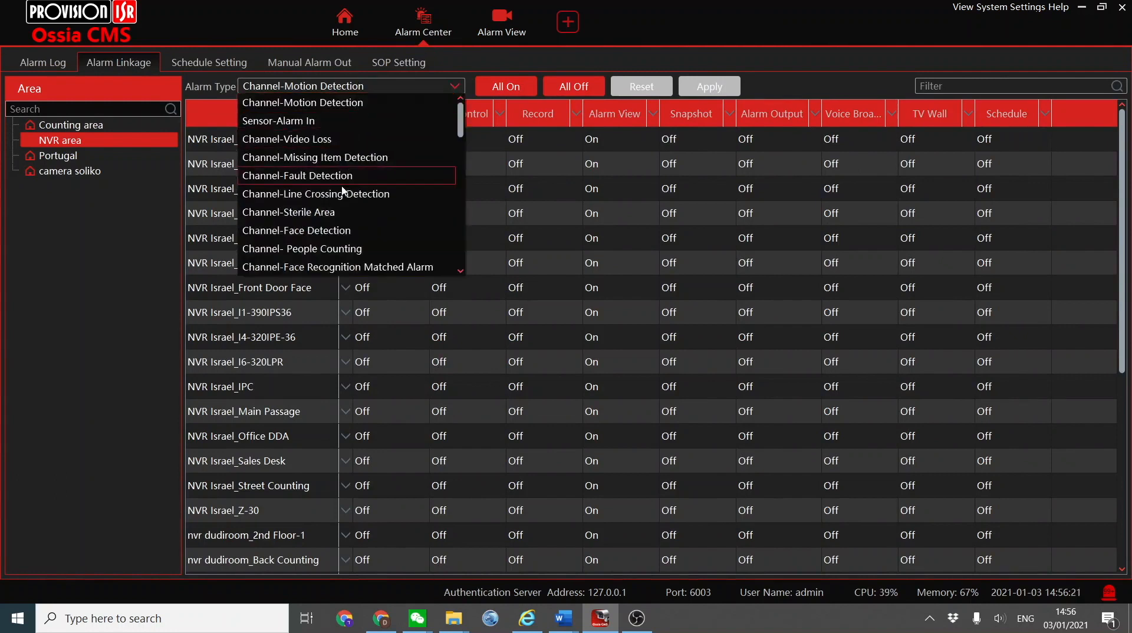
click(316, 232)
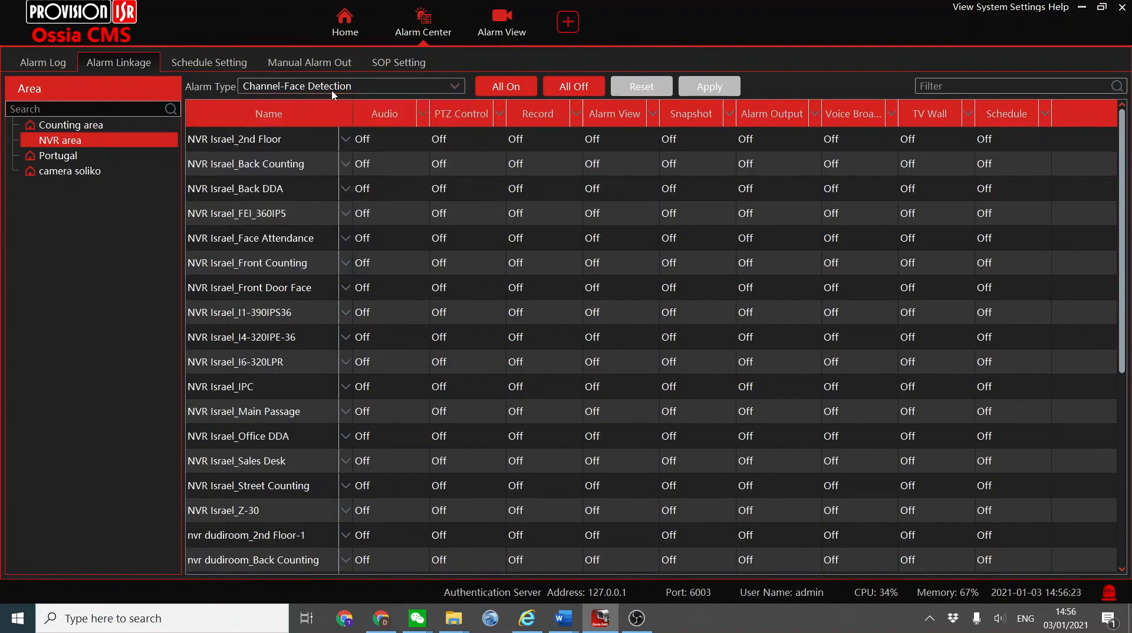
View the nvr dudiroom DMA-340IPE-28 camera in real-time face recognition, check the detected faces and close the view.
click(345, 22)
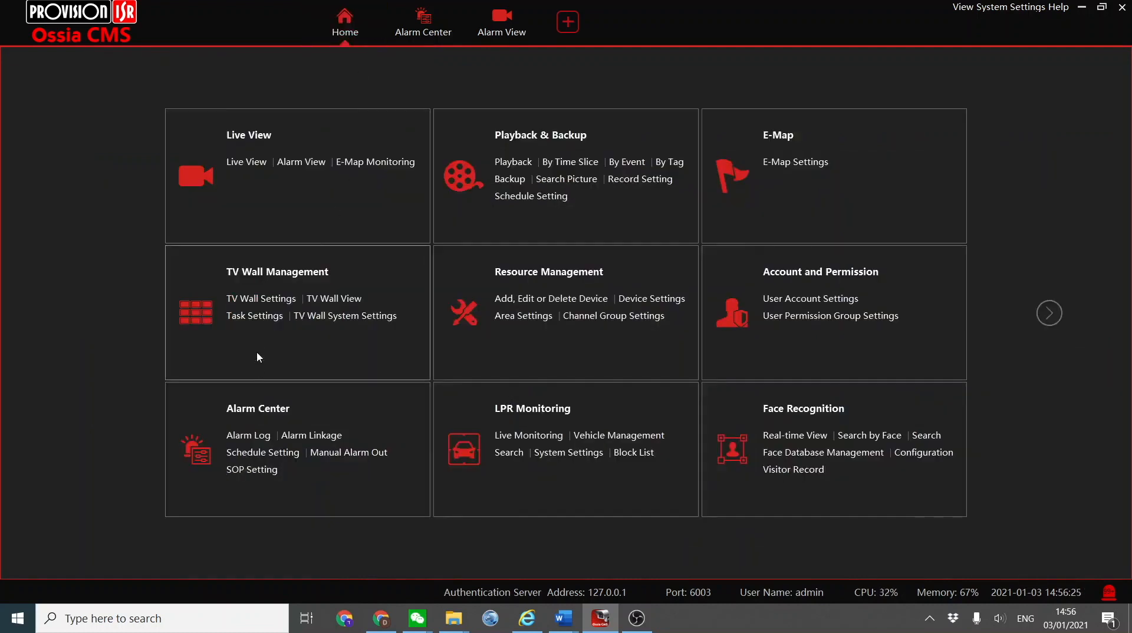
click(794, 409)
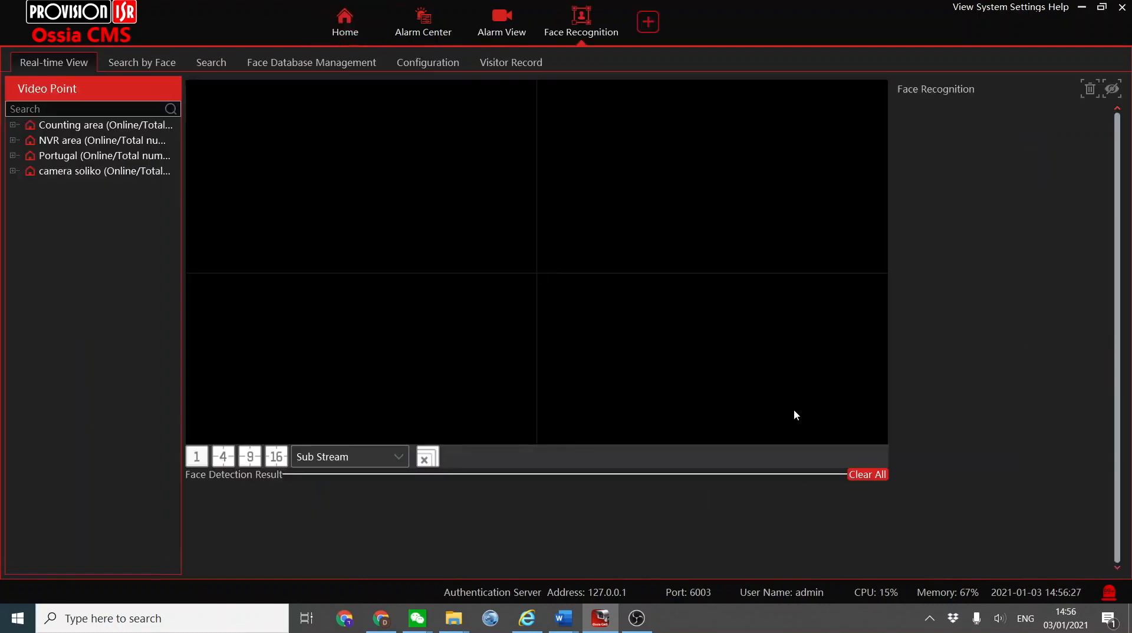
click(13, 141)
scroll(93, 330, down, 3)
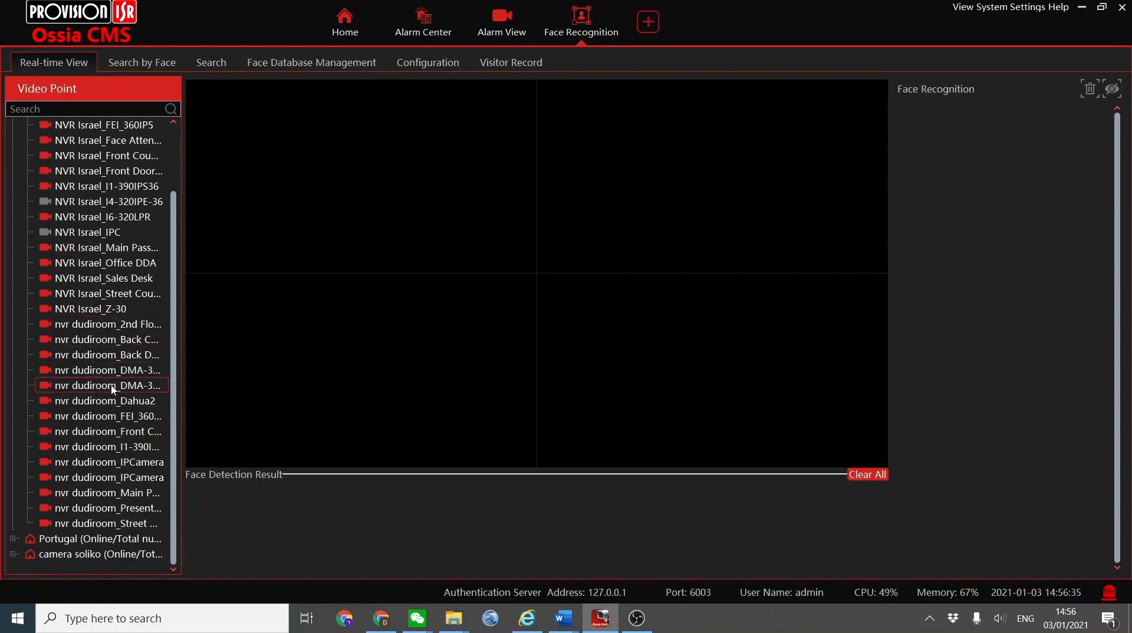
drag(121, 370, 345, 186)
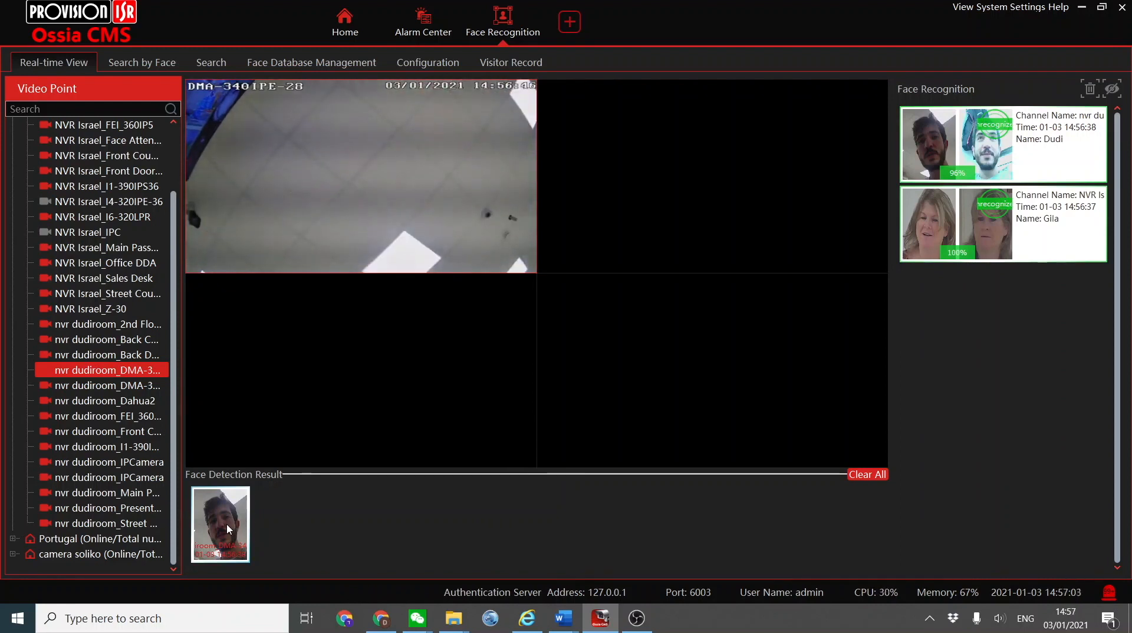
mouse_move(716, 180)
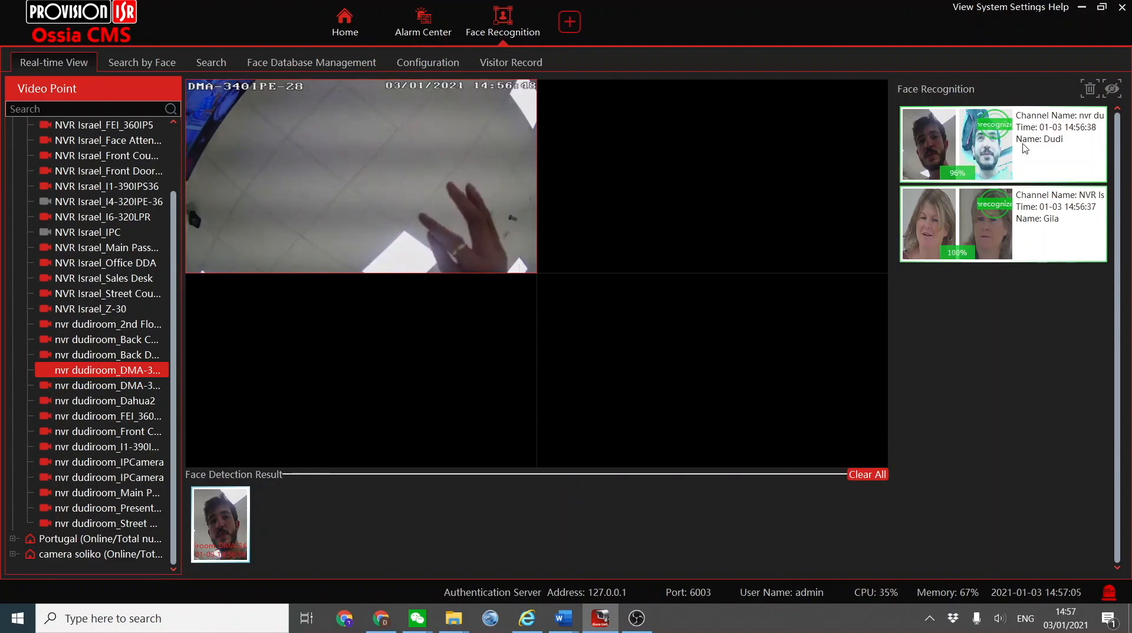
click(538, 7)
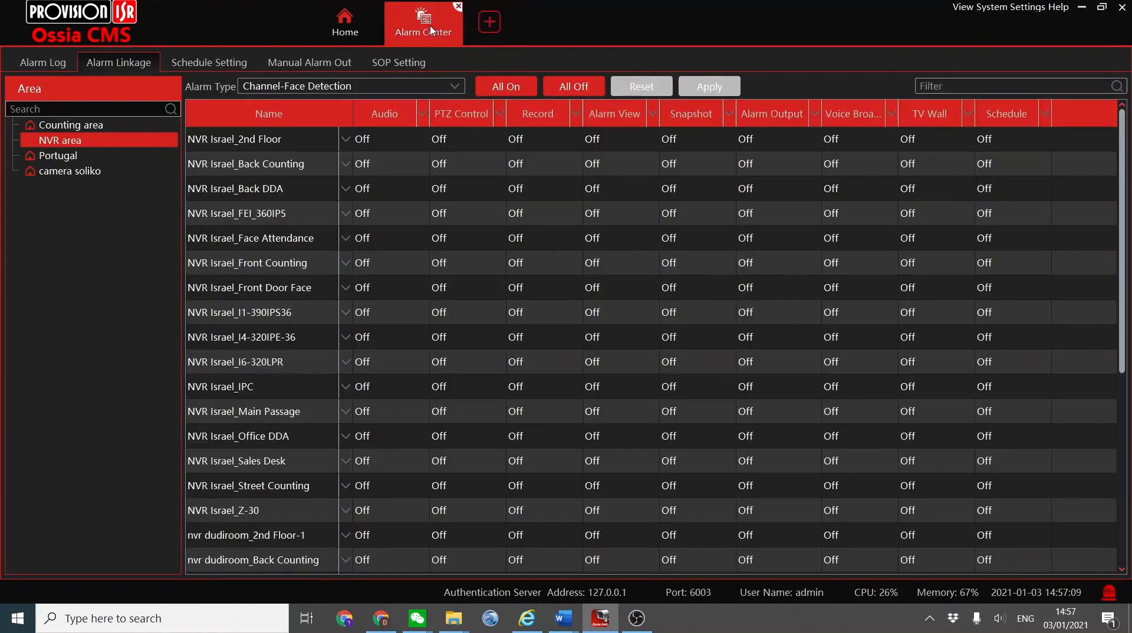
For Channel-Face Detection, open the alarm view linkage of nvr dudiroom_DMA-340IPE-28 and remove its selected channel.
click(290, 89)
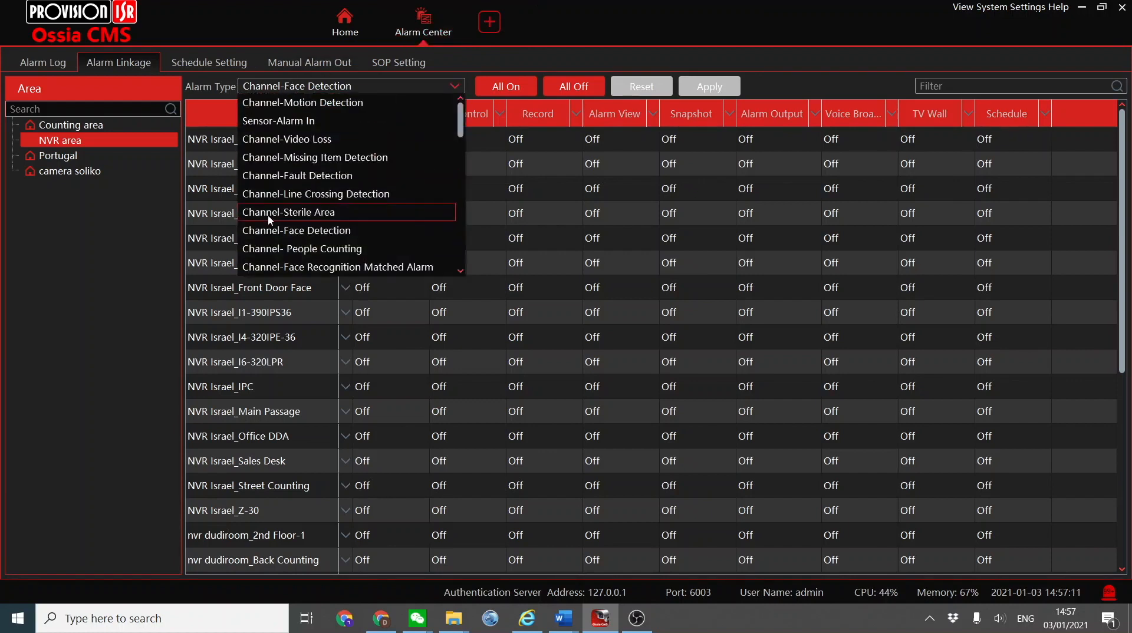
click(329, 237)
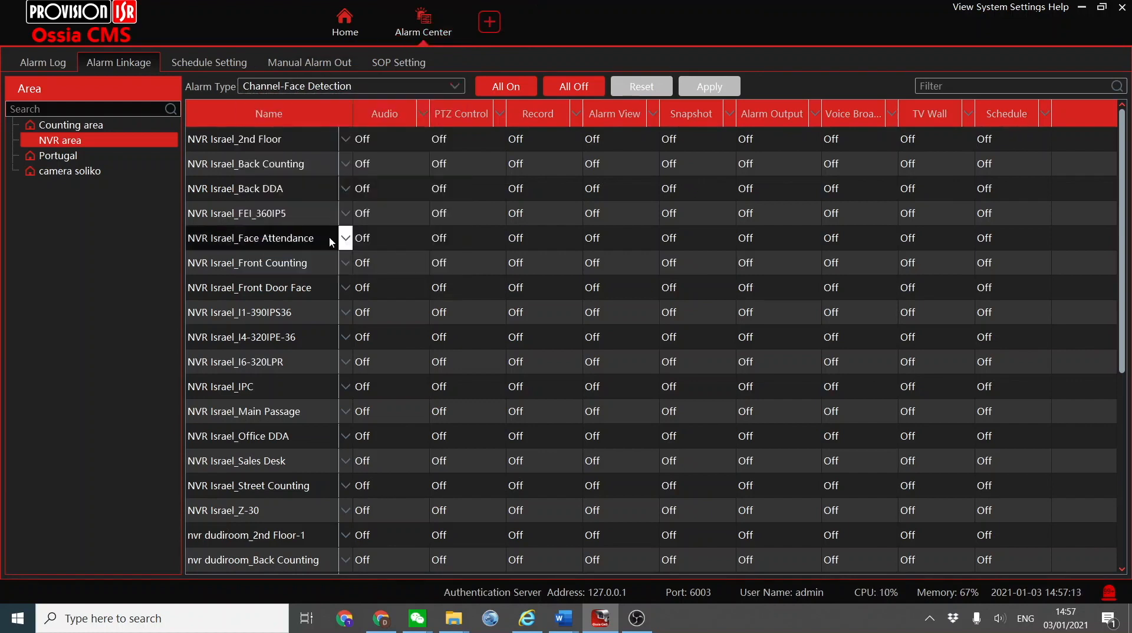
scroll(331, 241, down, 5)
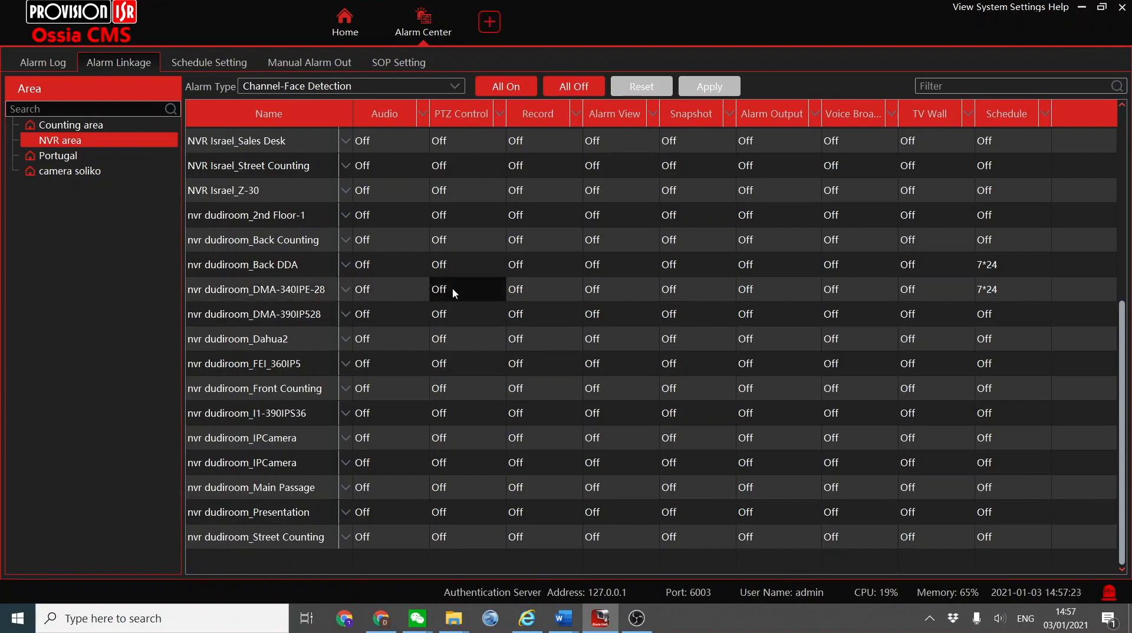
double_click(603, 290)
click(502, 392)
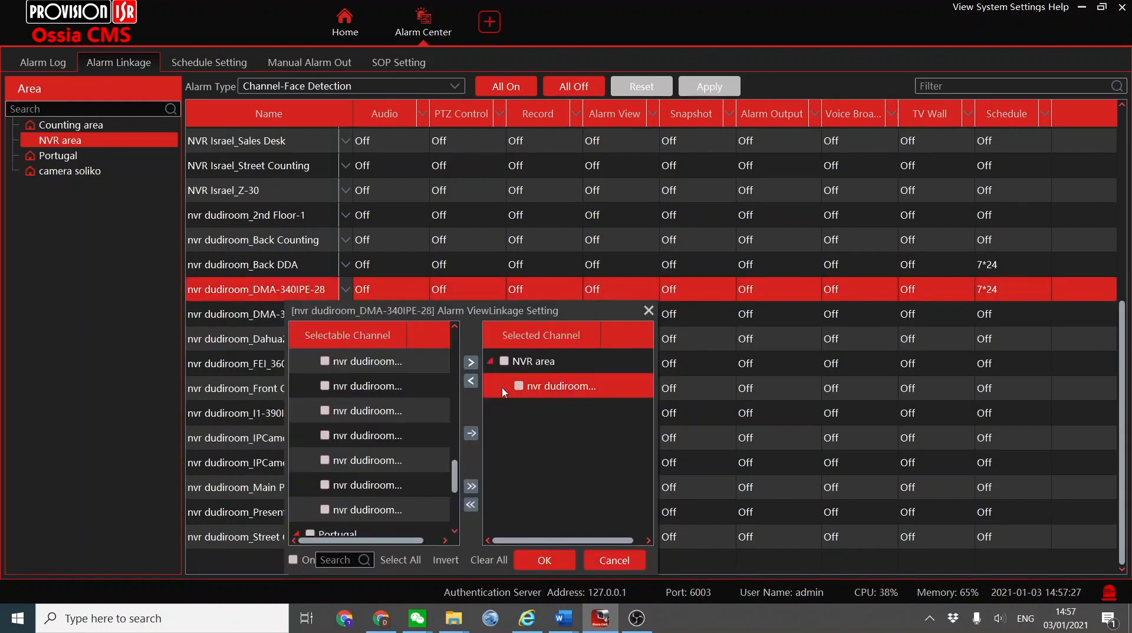
click(521, 387)
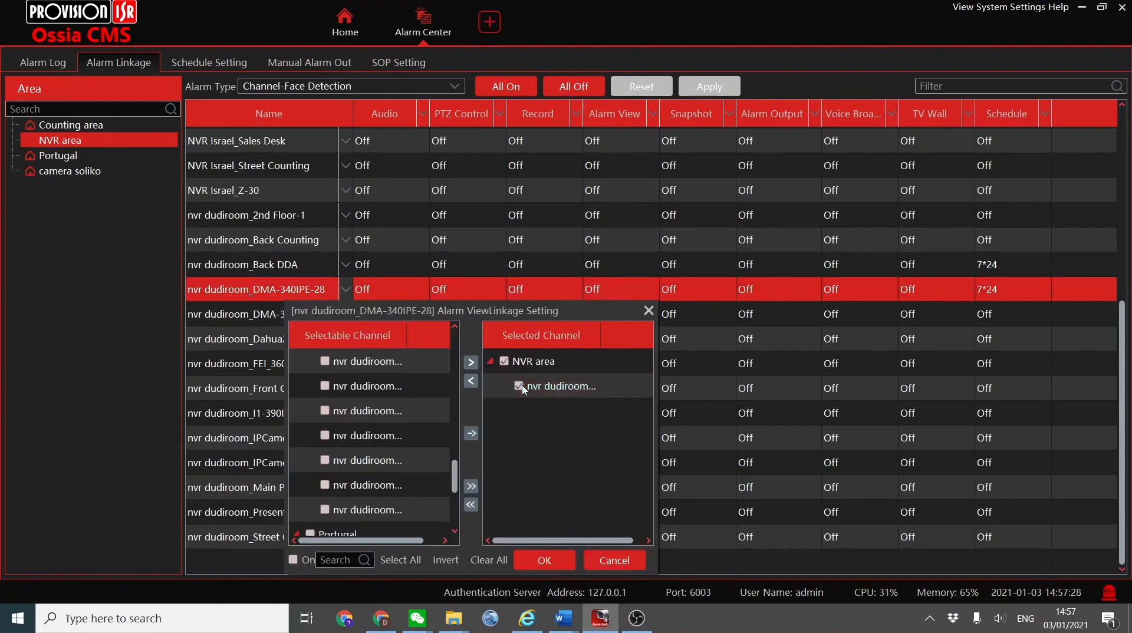
click(471, 381)
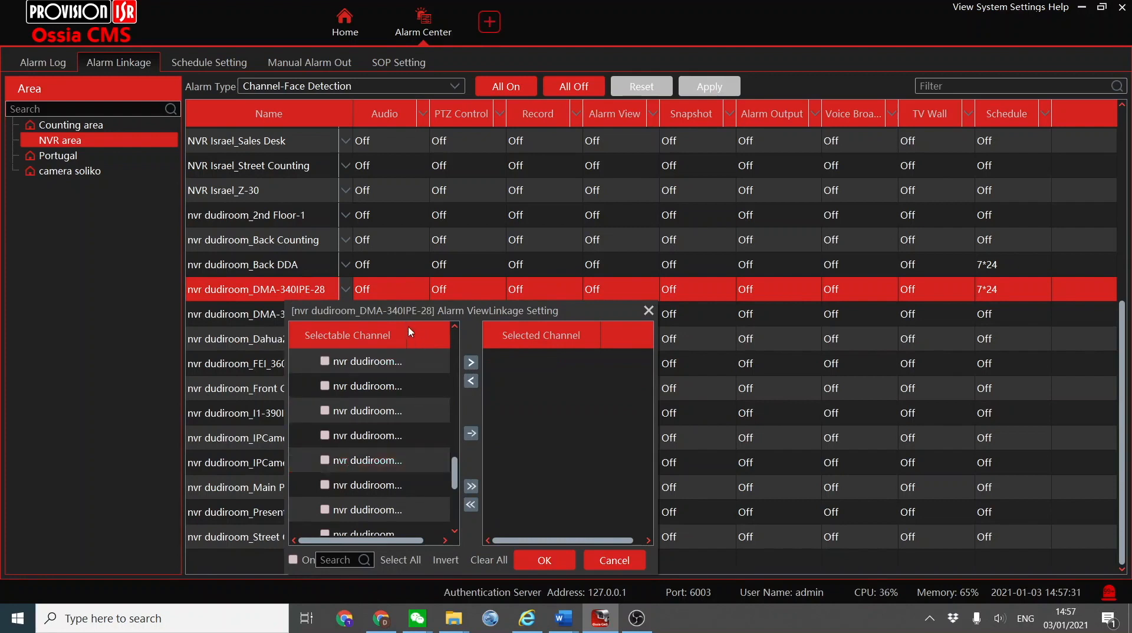
Add nvr dudiroom_DMA-340IPE-28 as the selected channel in its own alarm view linkage, switch the linkage on and confirm.
drag(404, 334, 466, 341)
scroll(361, 440, up, 1)
scroll(365, 439, up, 3)
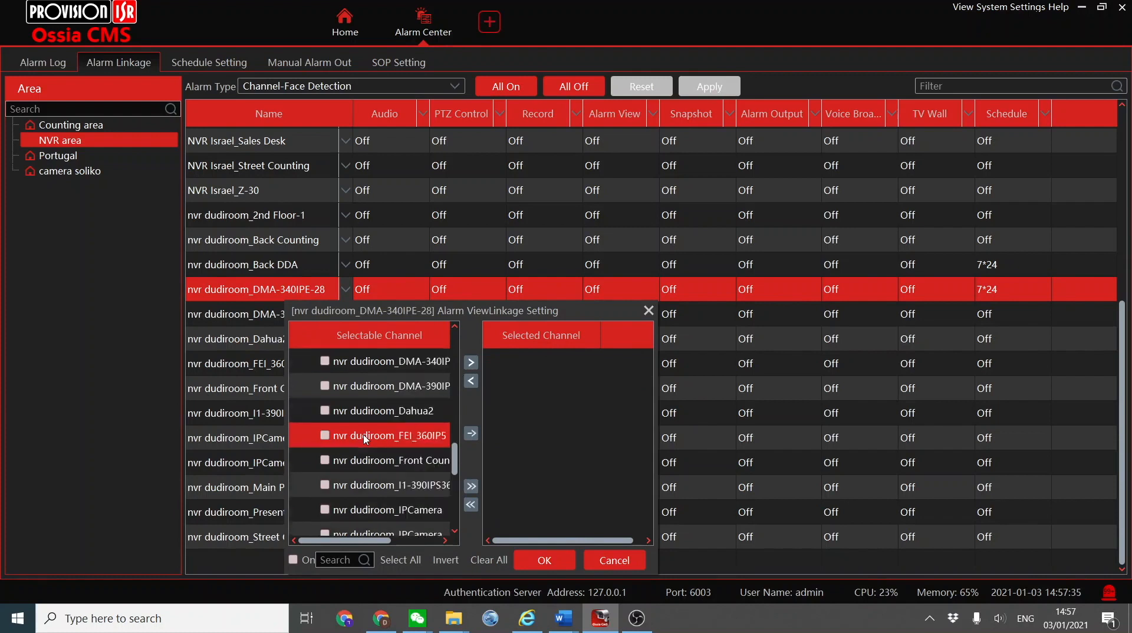
click(324, 436)
click(293, 559)
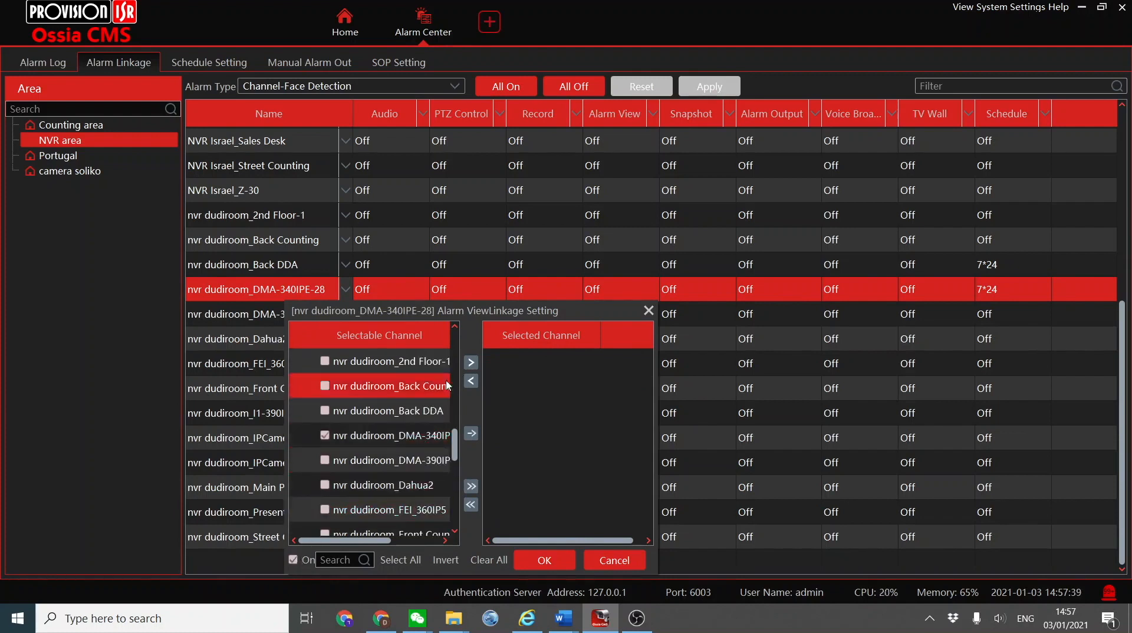
click(470, 362)
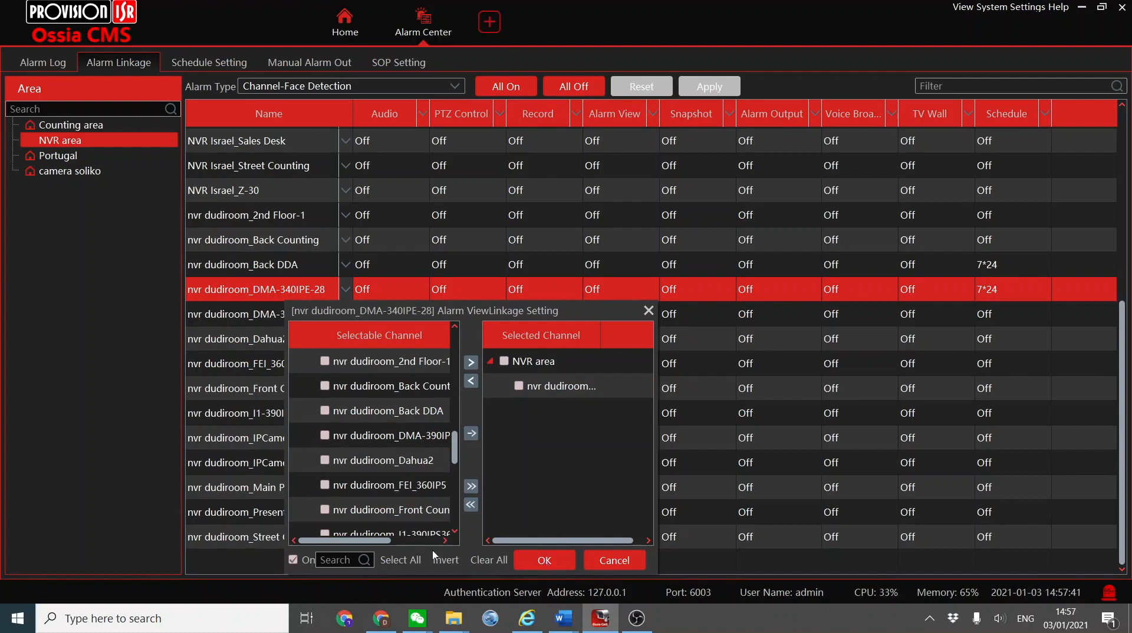
click(540, 560)
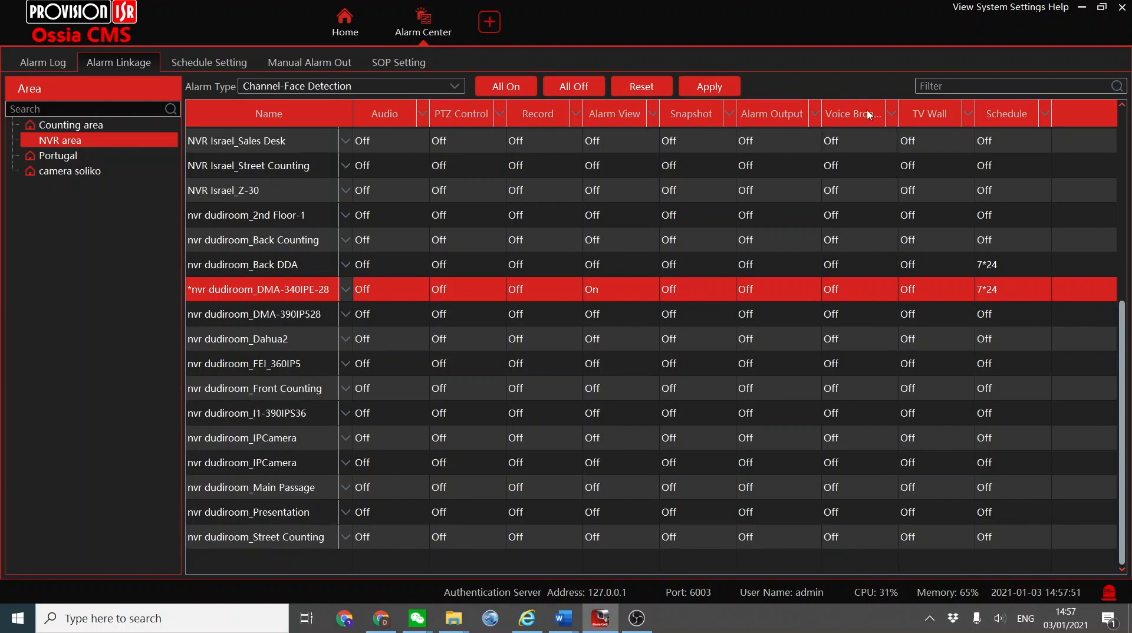
Turn on voice broadcast linkage for nvr dudiroom_DMA-340IPE-28, using the Sample audio file on NVR Israel, and apply the linkage changes.
click(846, 293)
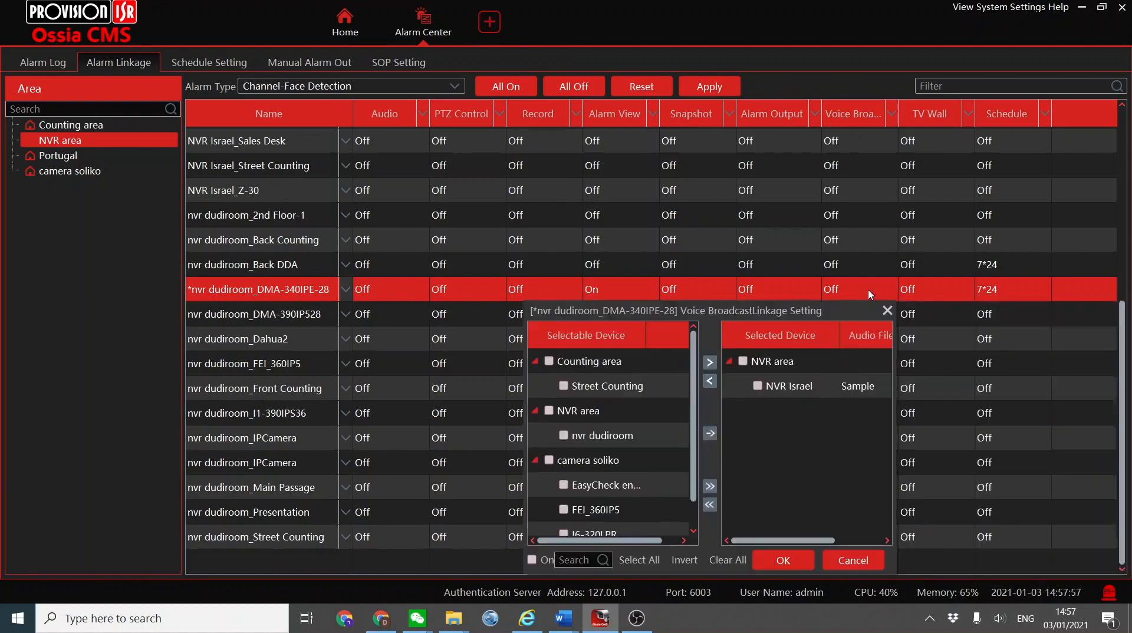
click(779, 382)
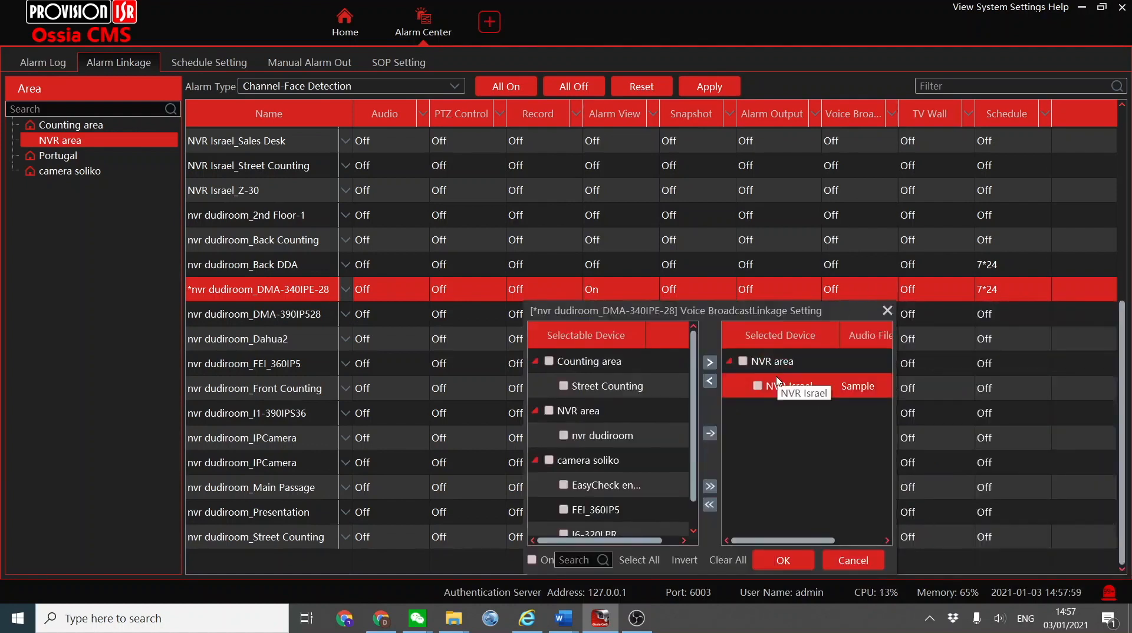
click(872, 384)
click(872, 384)
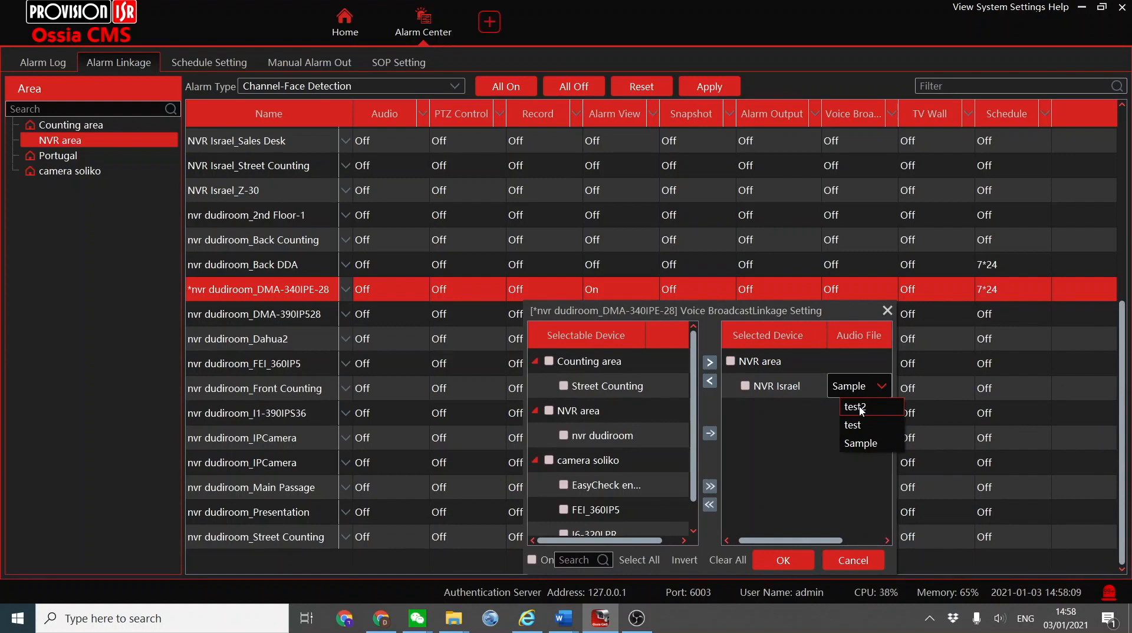
click(856, 443)
click(530, 561)
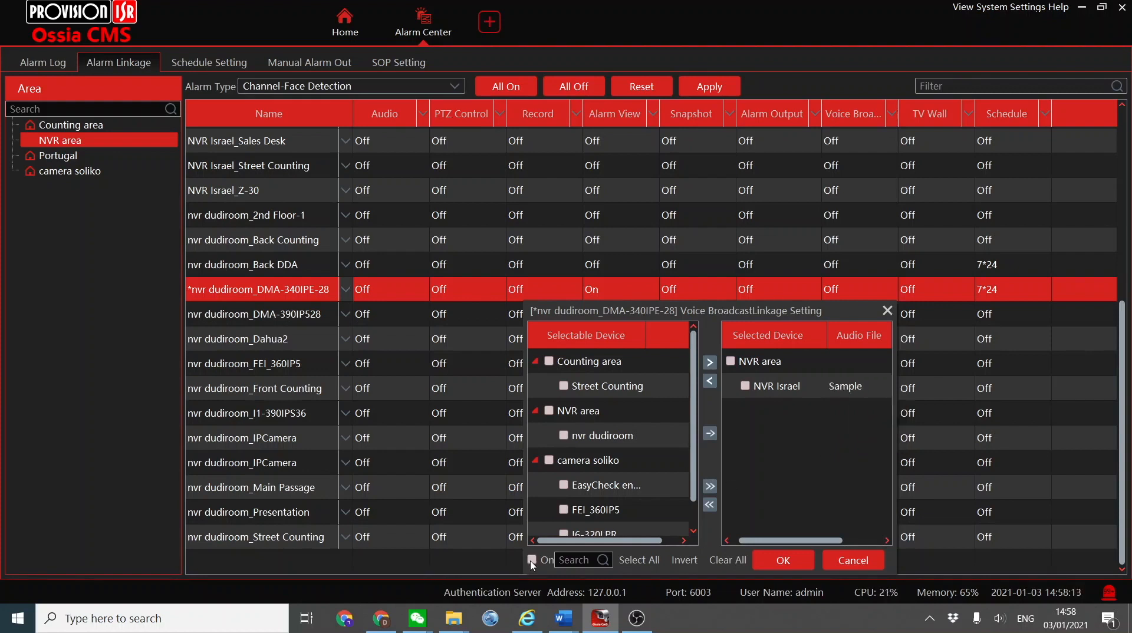
click(782, 558)
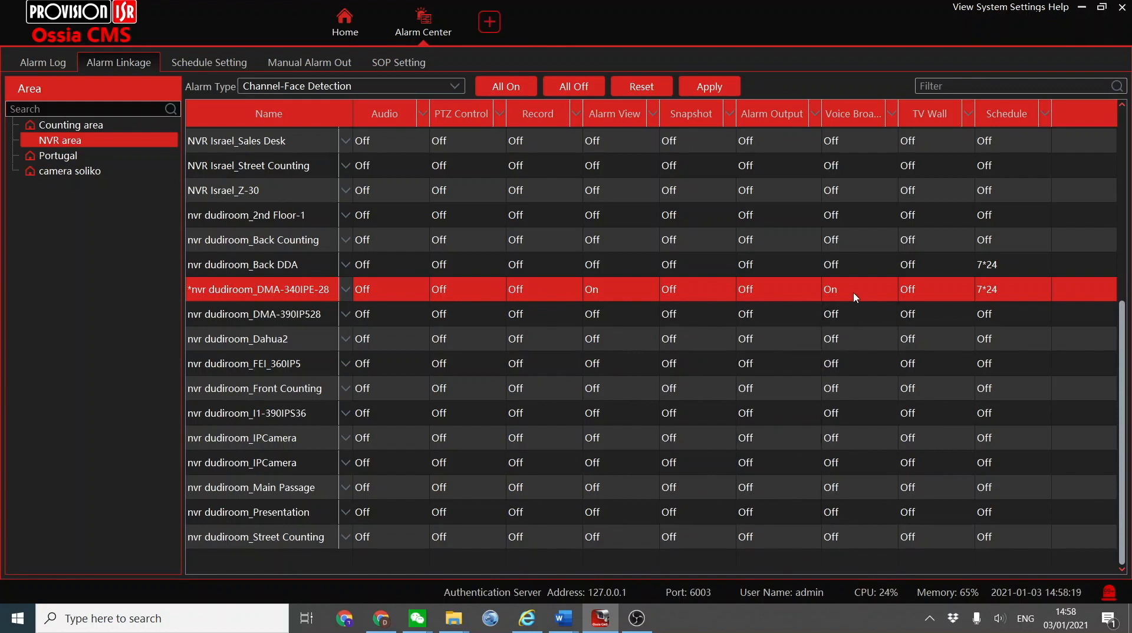
click(710, 87)
Show the nvr dudiroom_DMA-340IPE-28 camera enlarged in real-time face recognition to test the linkage, and close the alarm view.
click(345, 24)
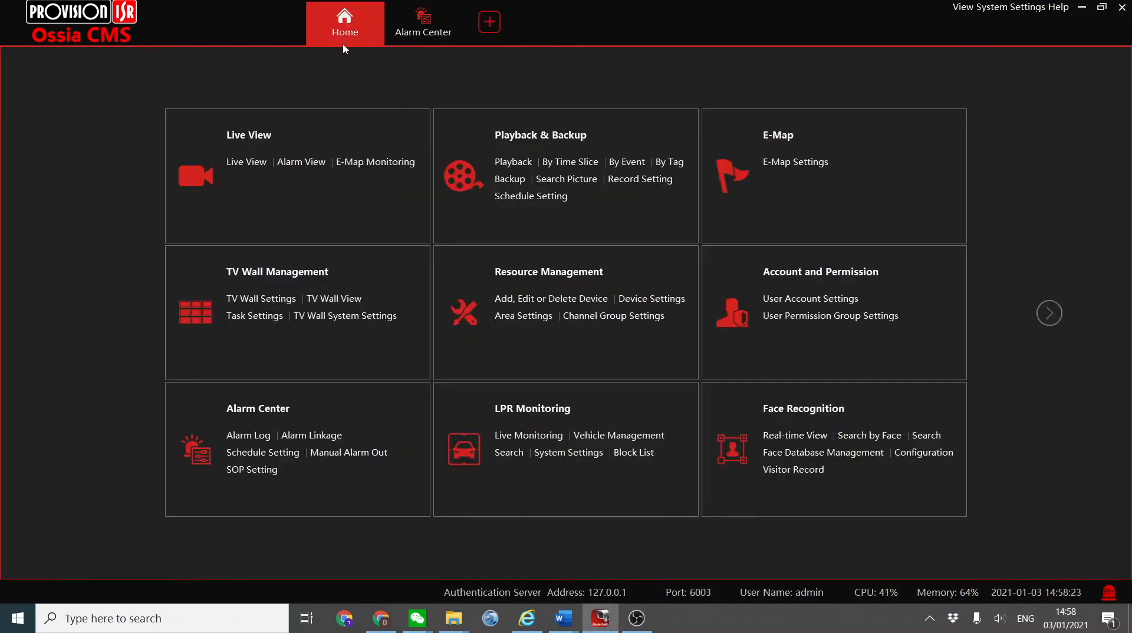
click(812, 411)
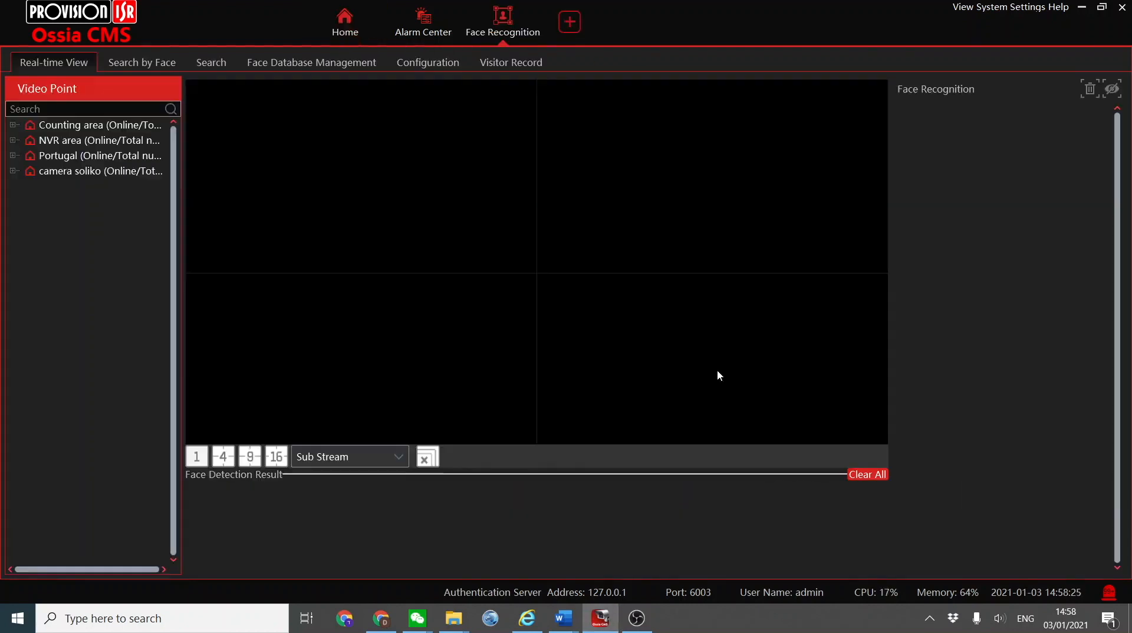
click(13, 140)
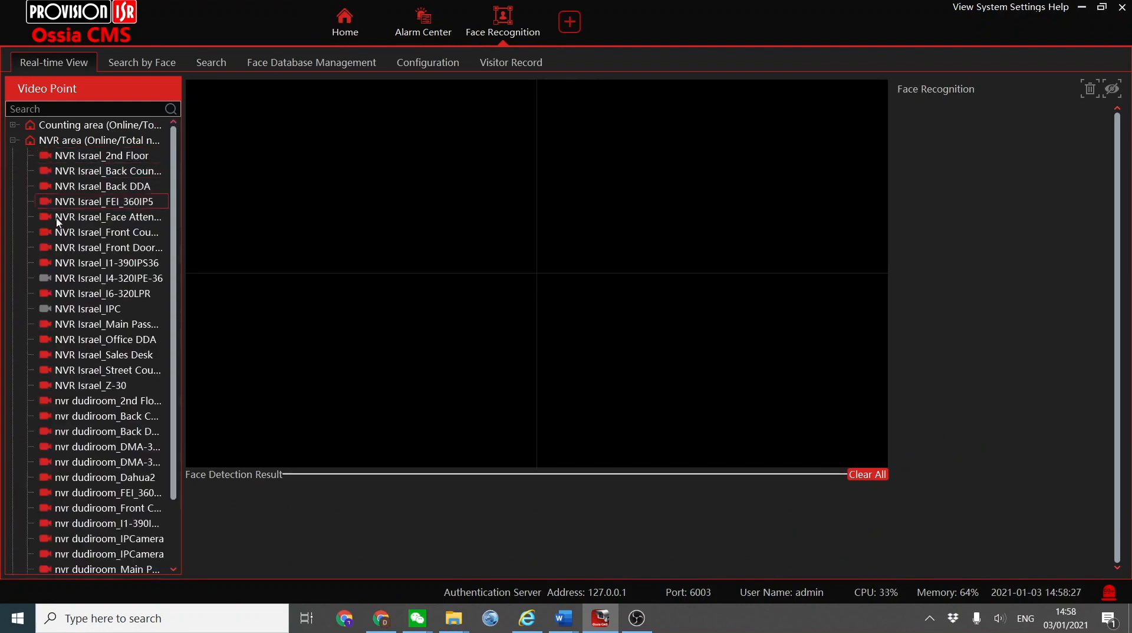
scroll(89, 353, down, 2)
drag(83, 376, 332, 195)
double_click(332, 195)
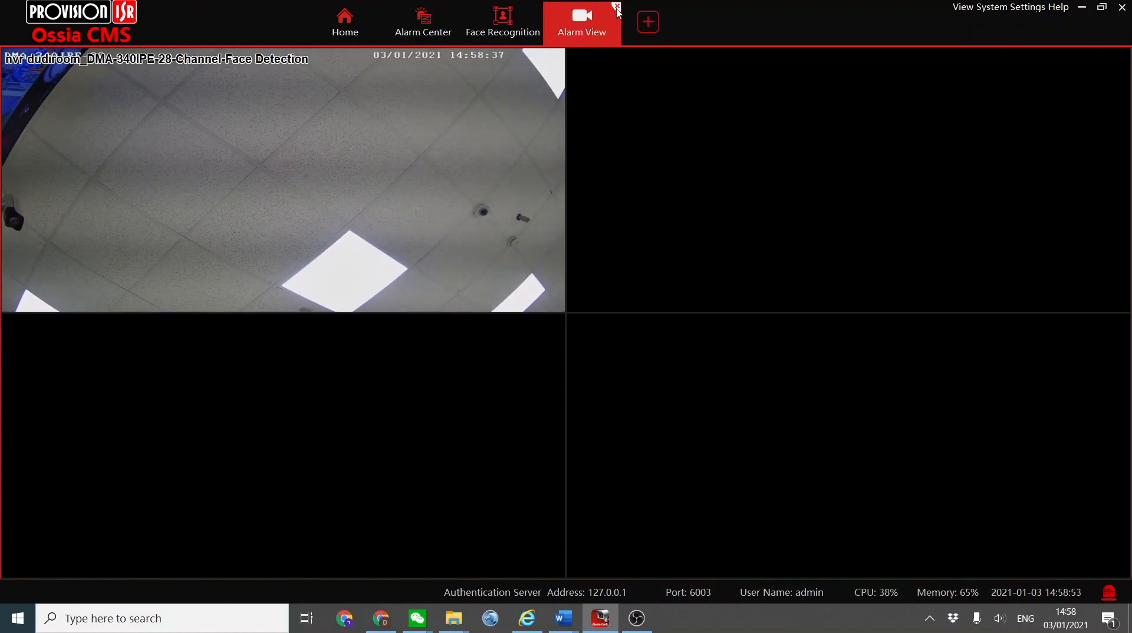
click(617, 7)
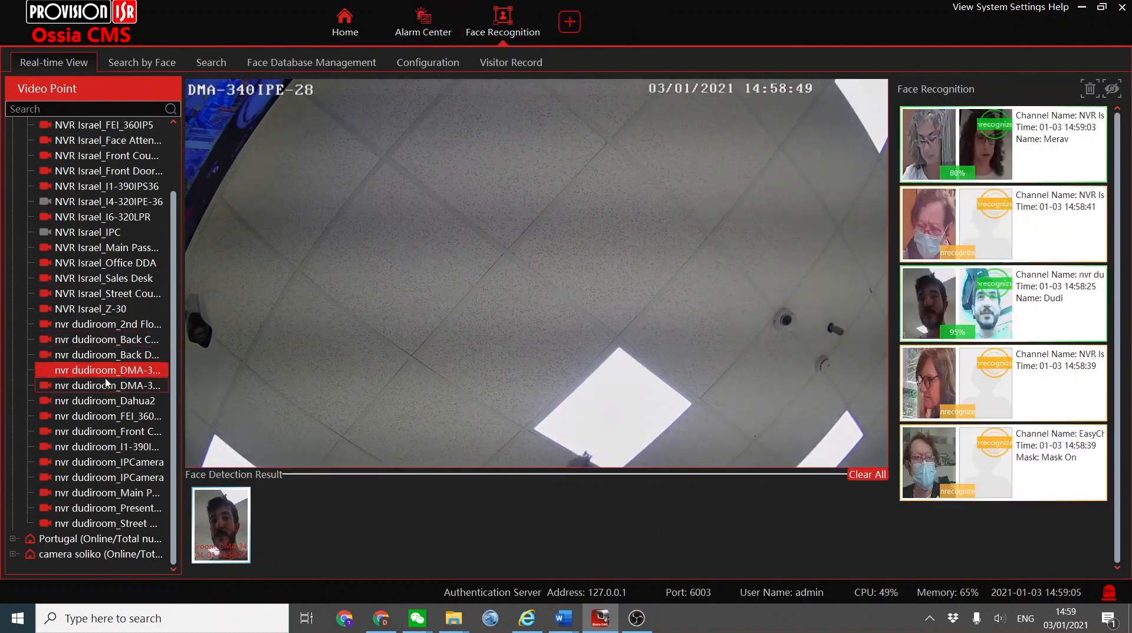
scroll(105, 366, up, 3)
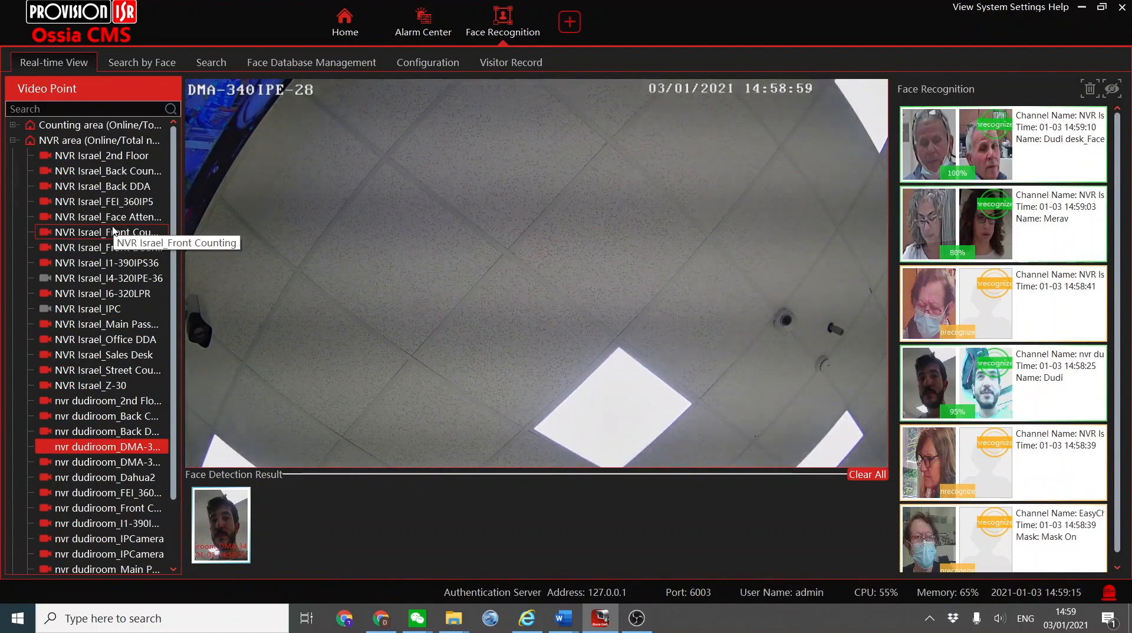
click(637, 619)
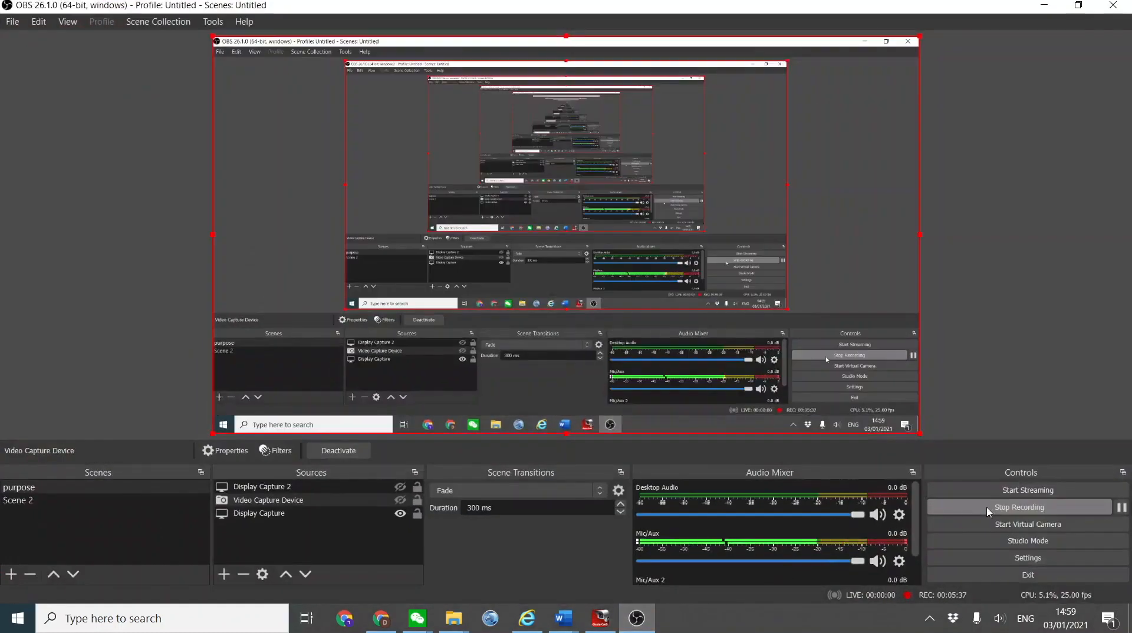